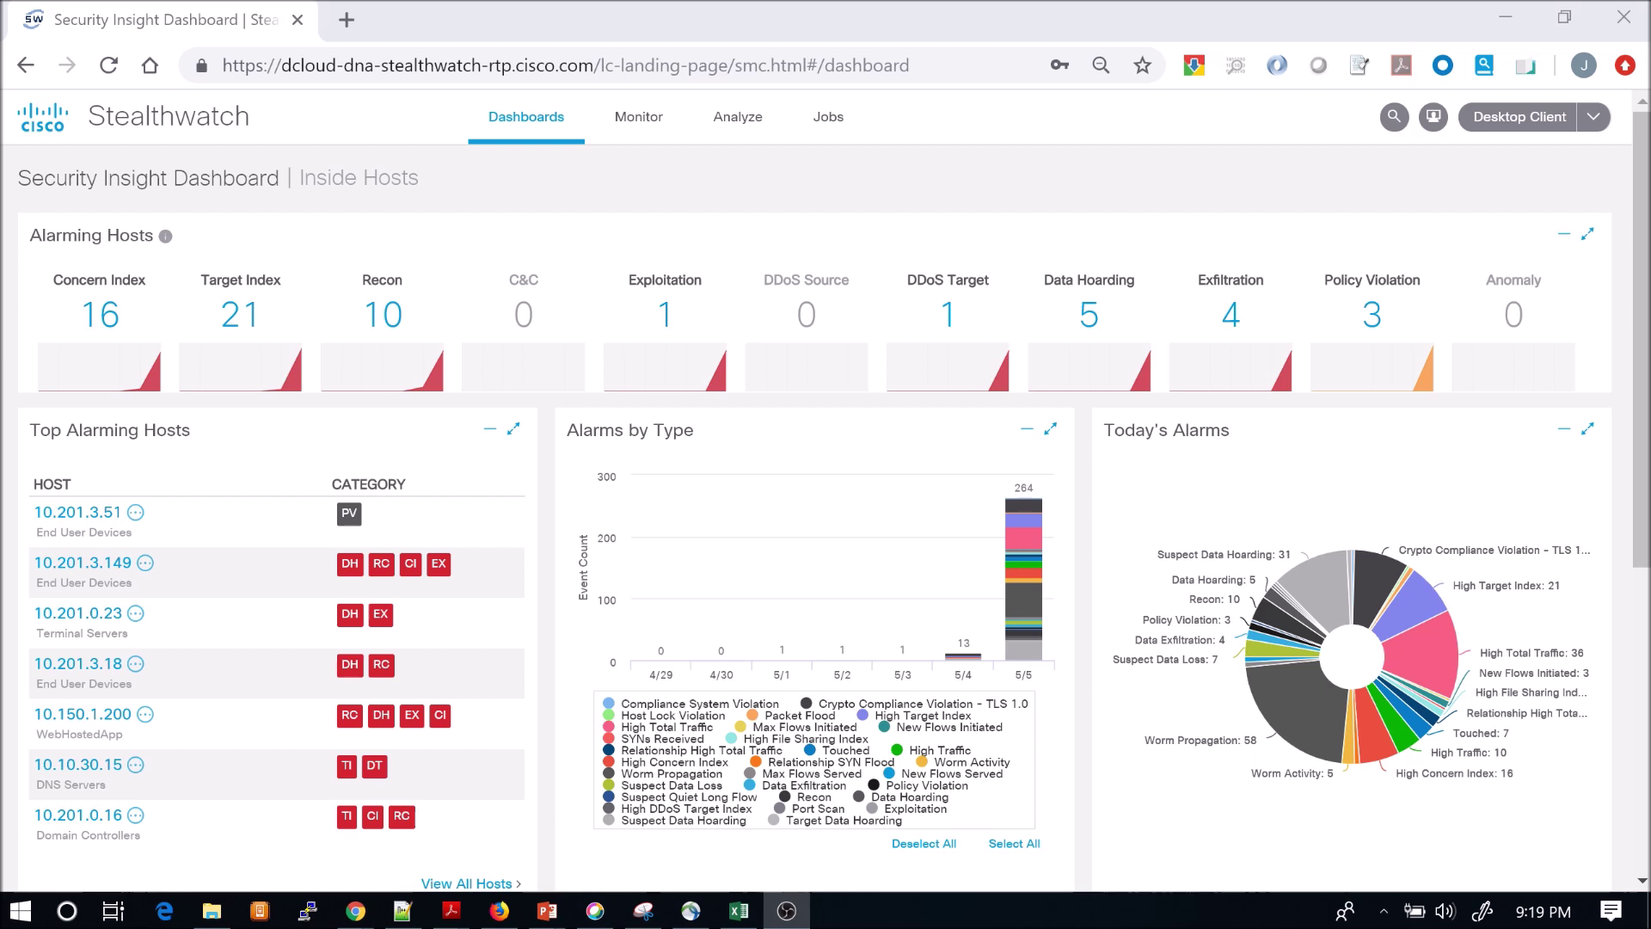
Open a new Flow Search from the Analyze menu and bring up the subject host group selector.
click(748, 127)
click(739, 158)
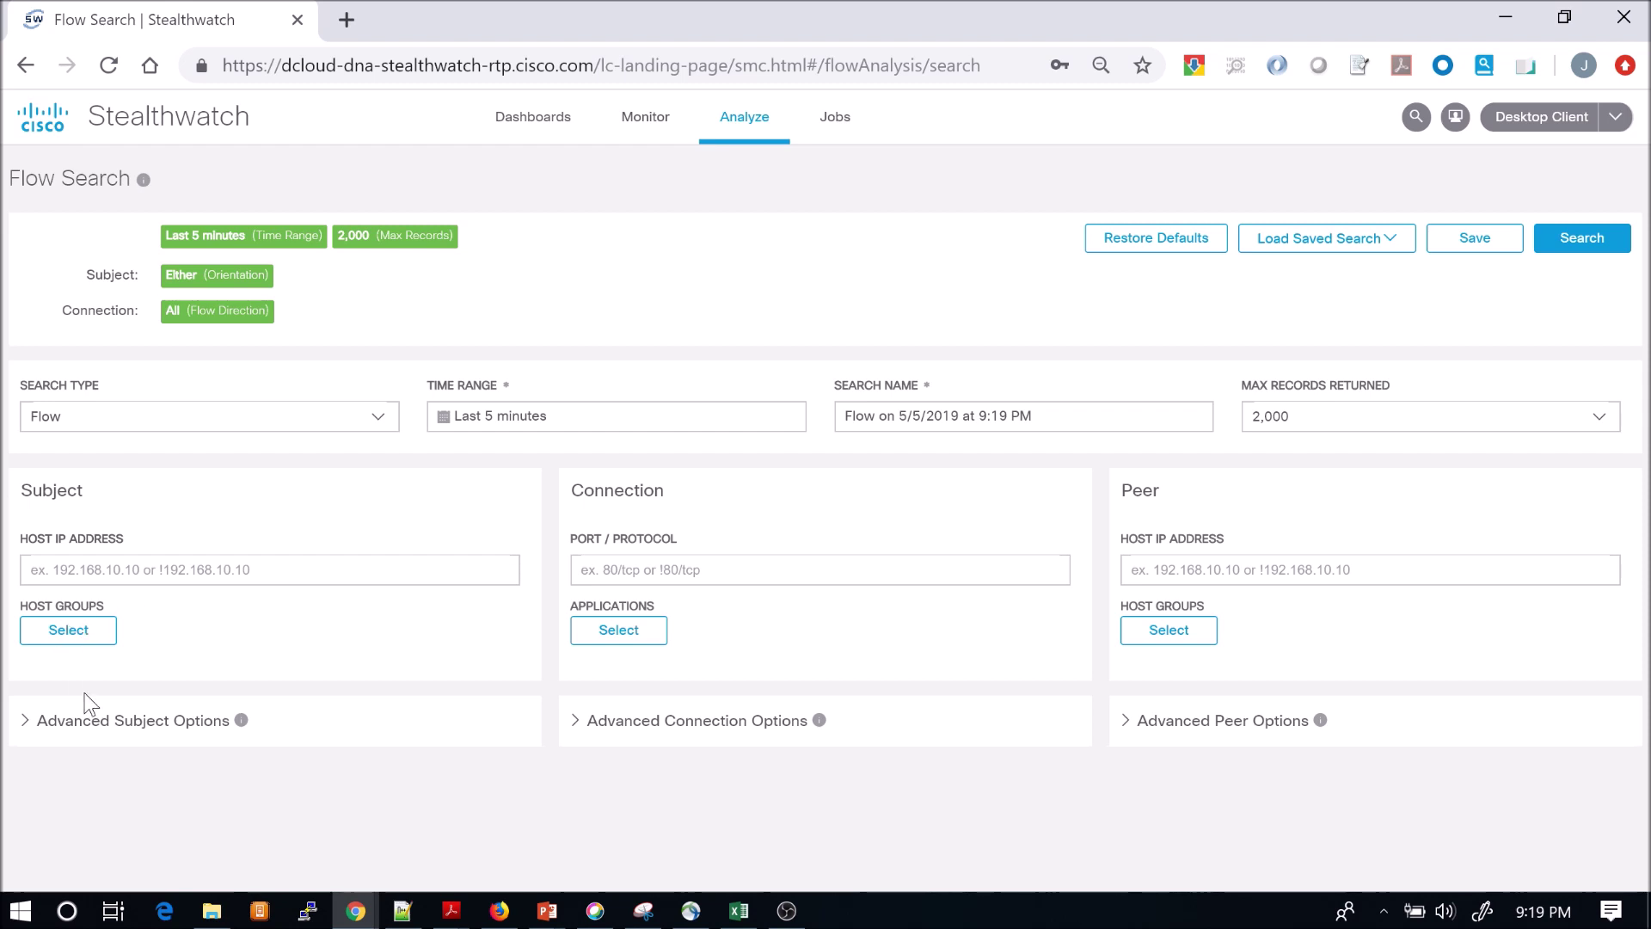
click(69, 632)
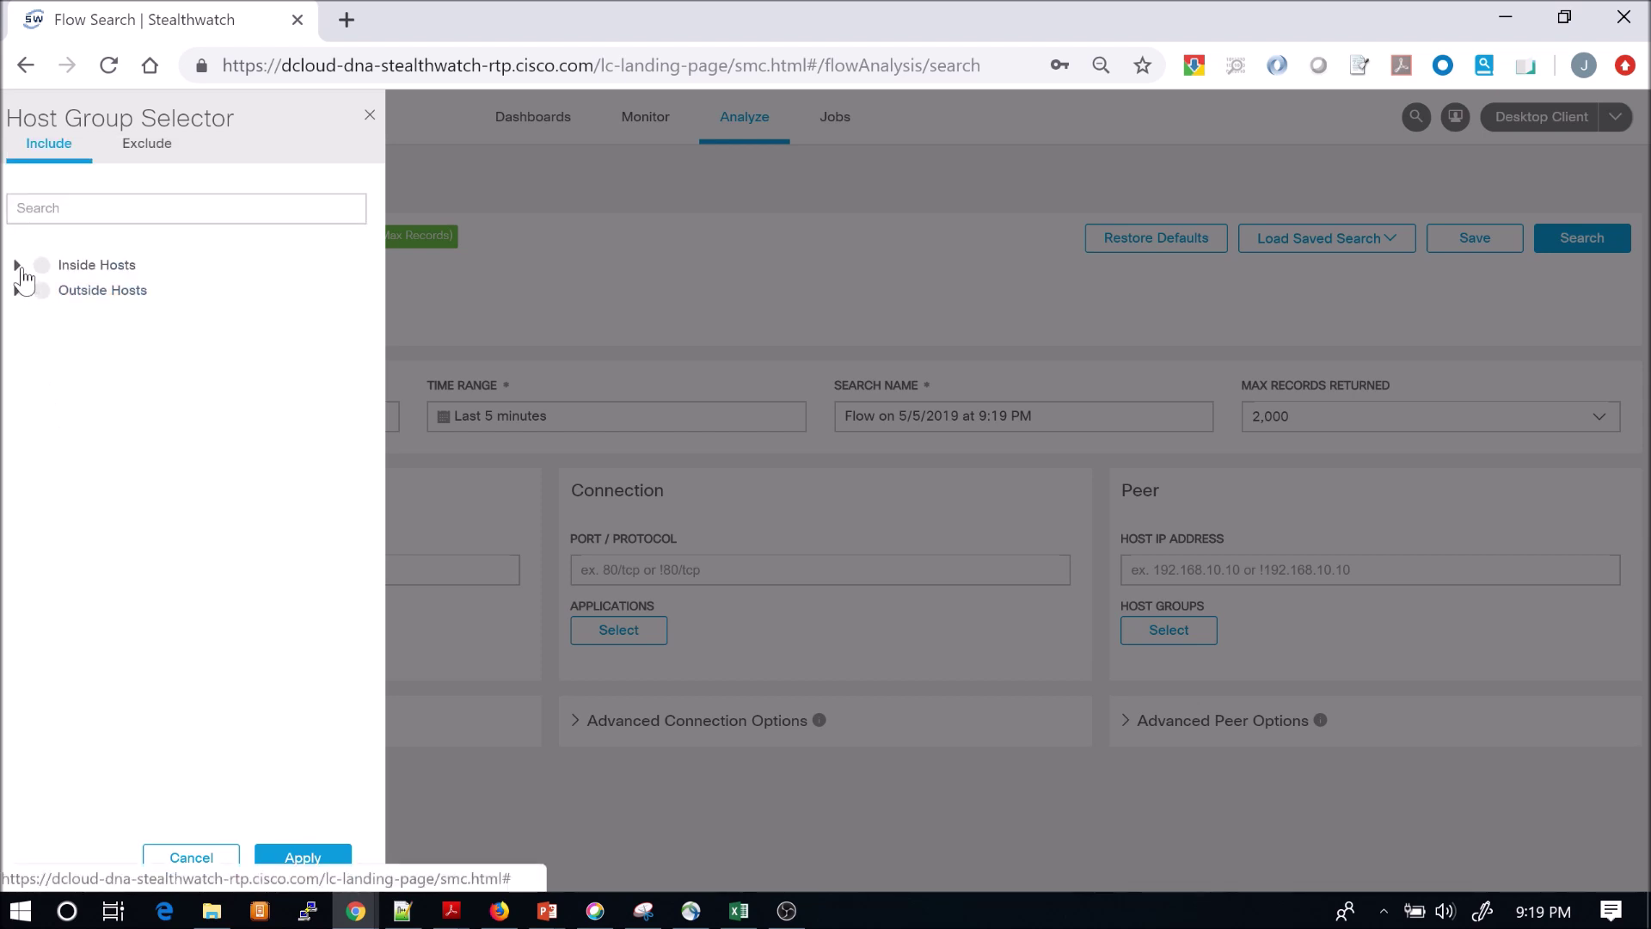
Apply End User Devices (Inside Hosts > By Function > Client IP Ranges) as the subject host group.
click(17, 266)
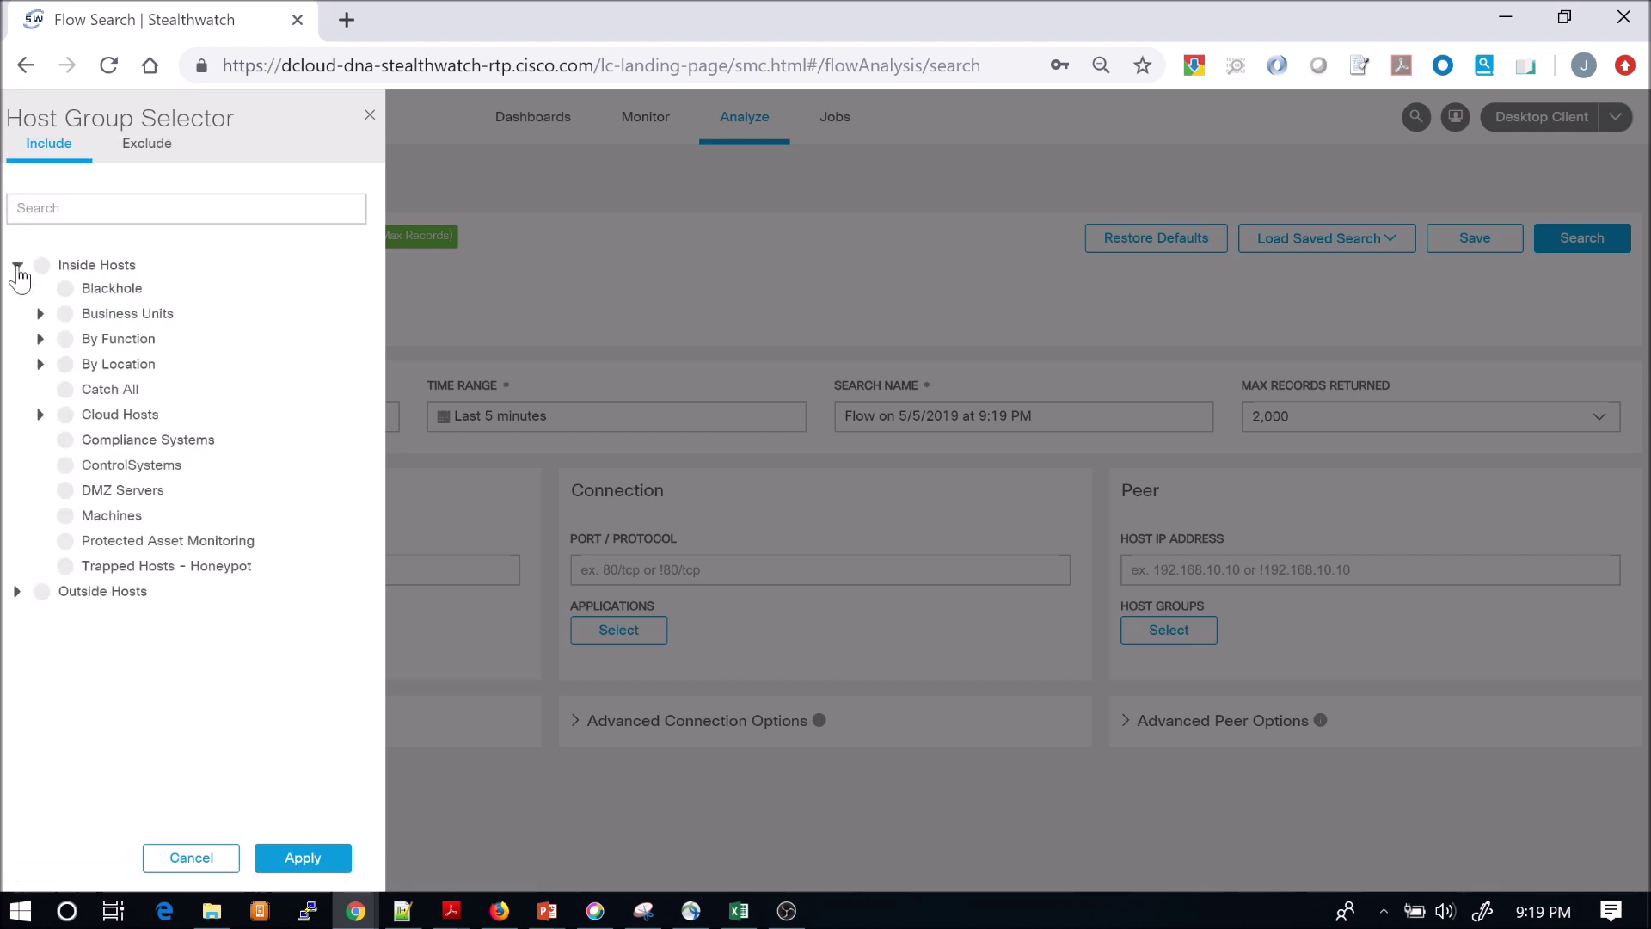
click(40, 339)
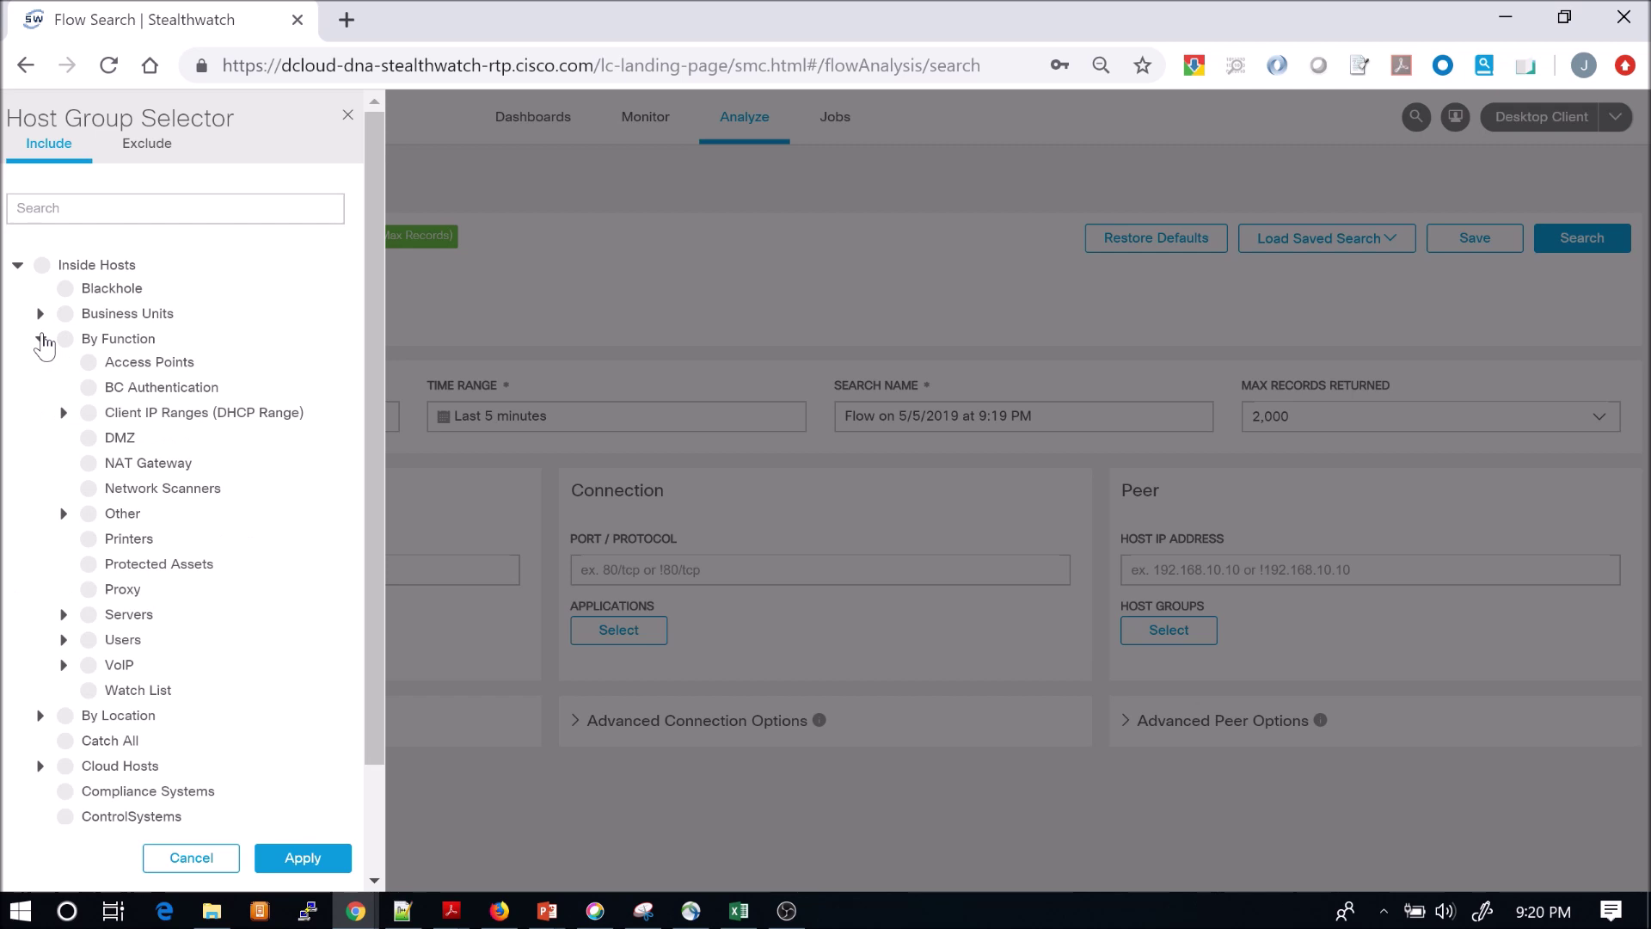
click(64, 413)
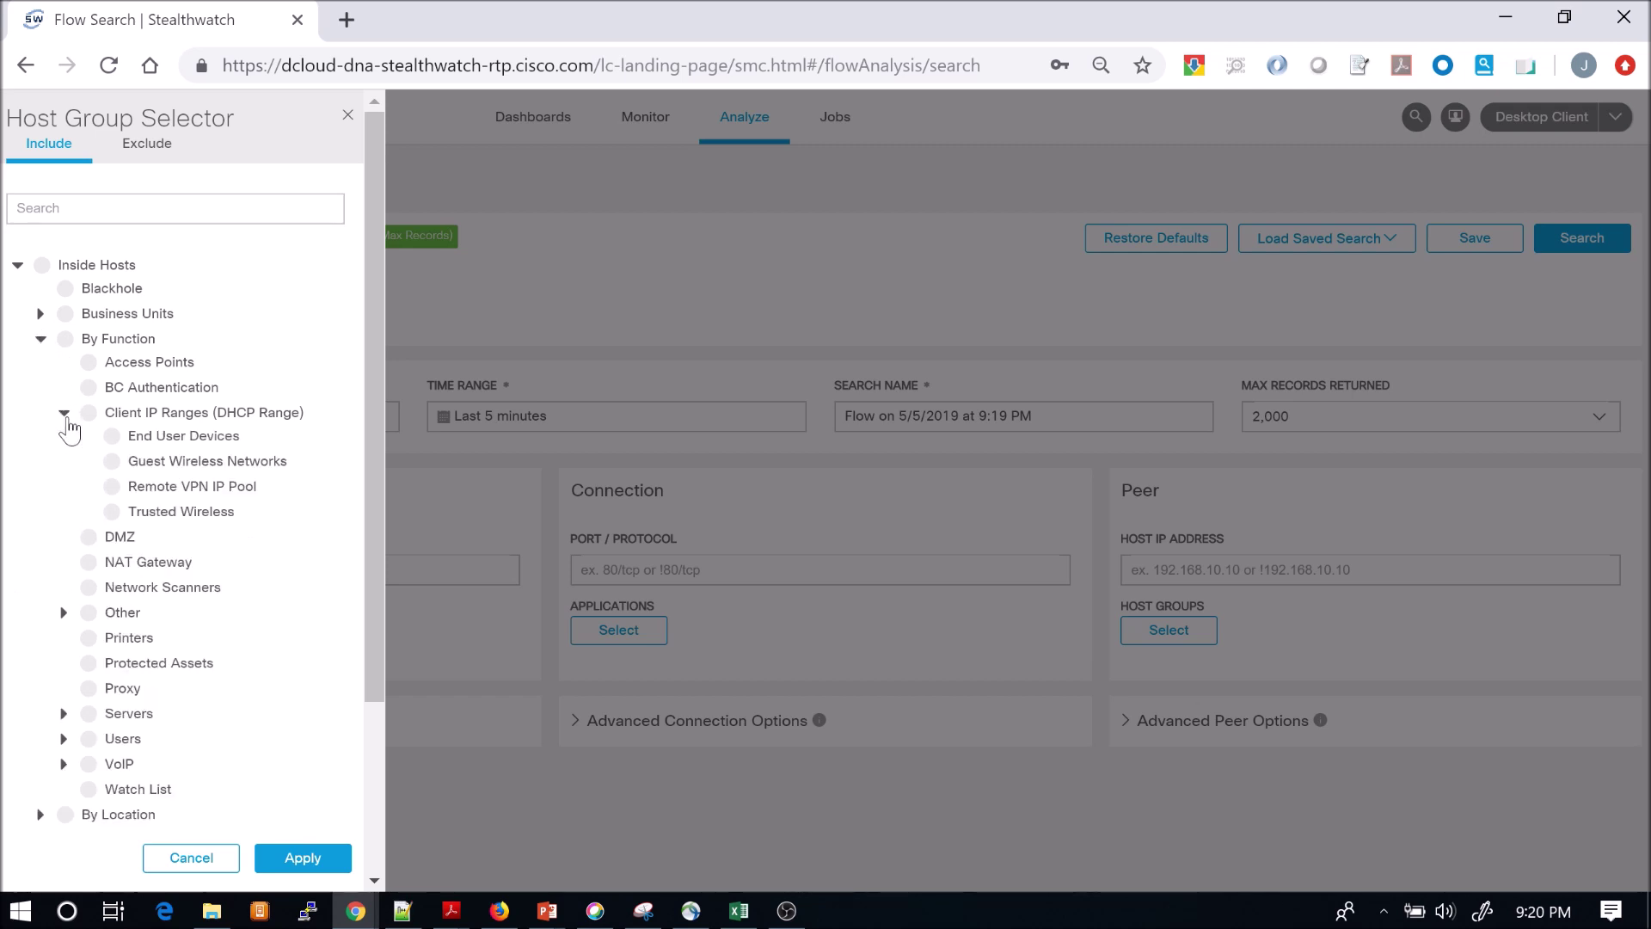
click(112, 436)
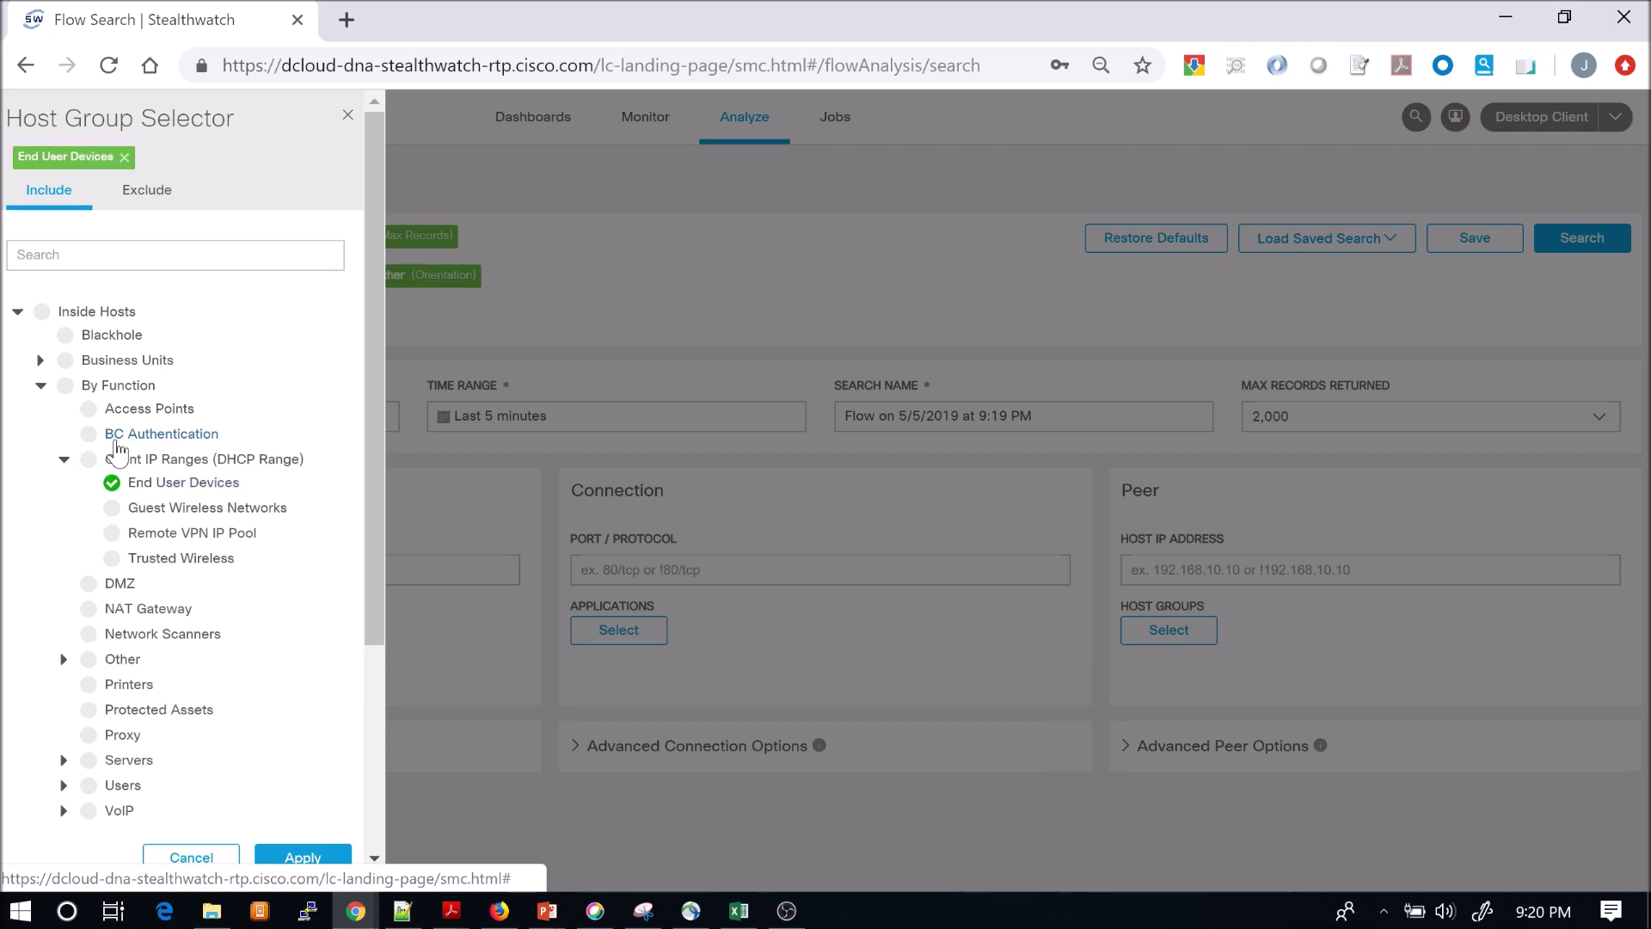
click(308, 862)
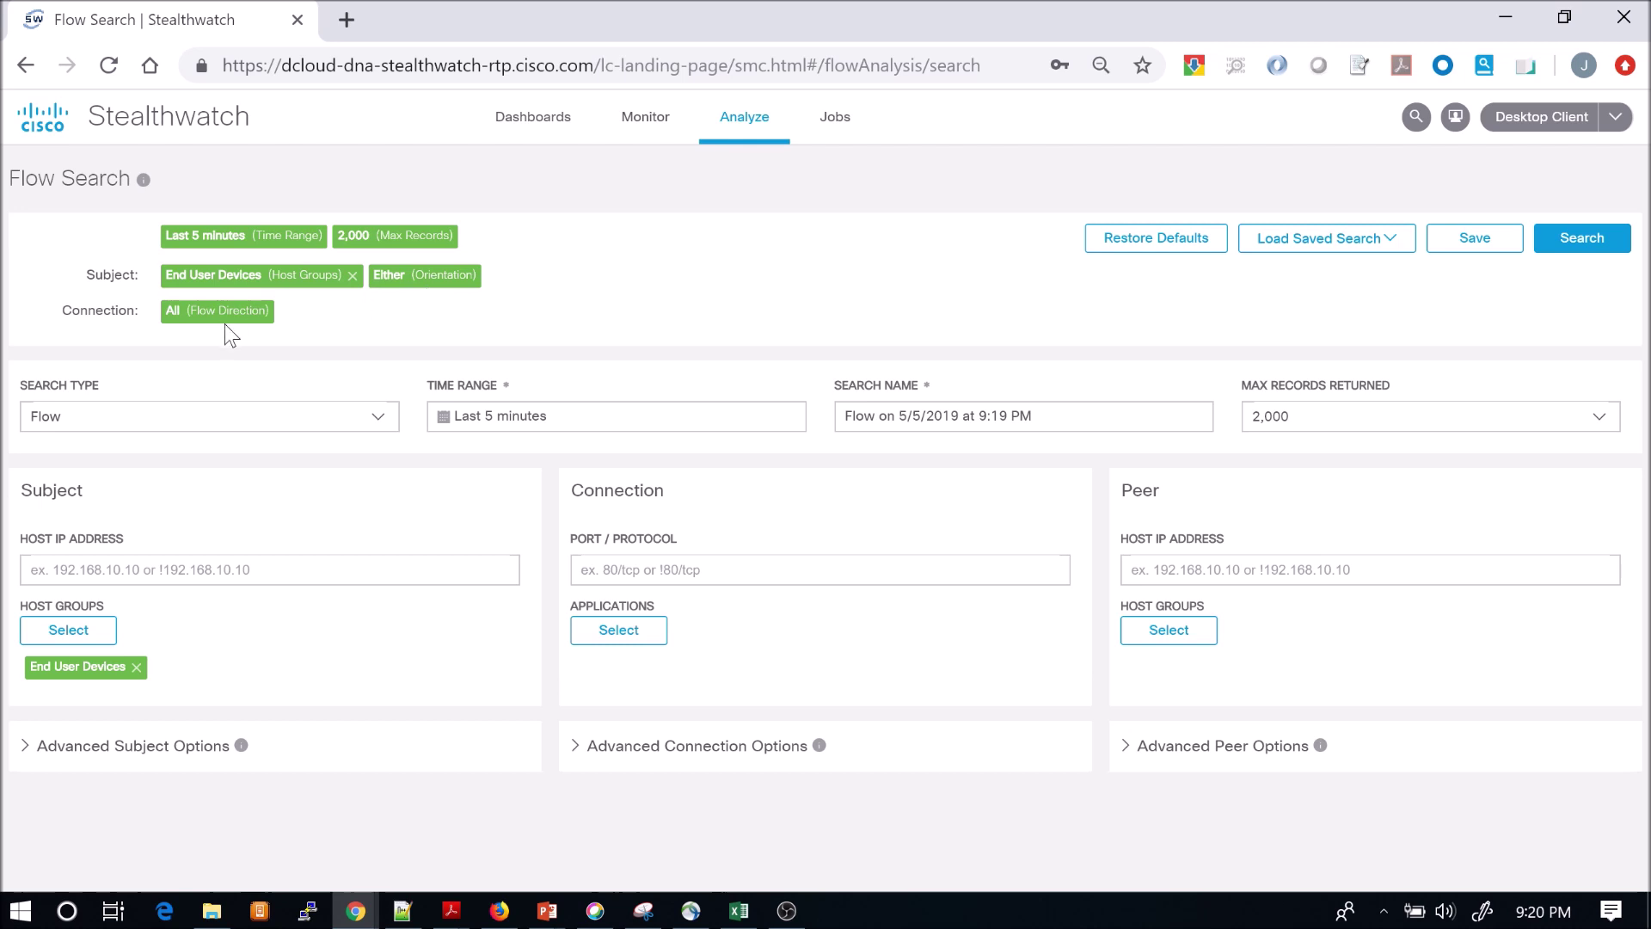
Expand Advanced Subject Options and review its filter fields.
click(118, 744)
scroll(357, 587, down, 5)
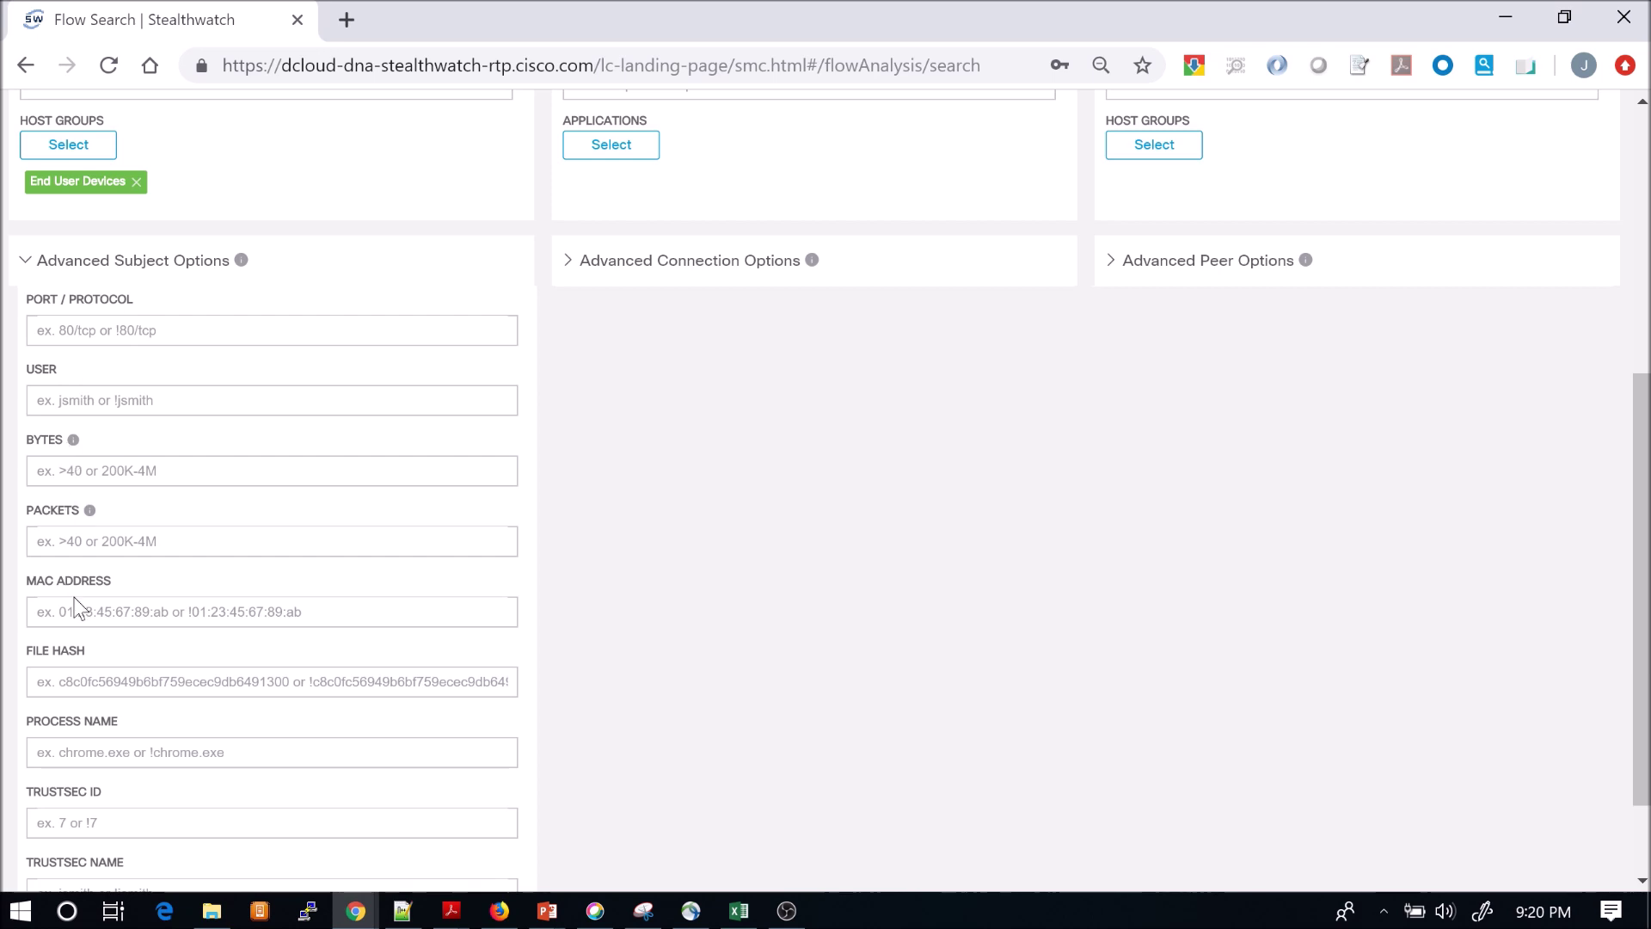
scroll(103, 746, down, 2)
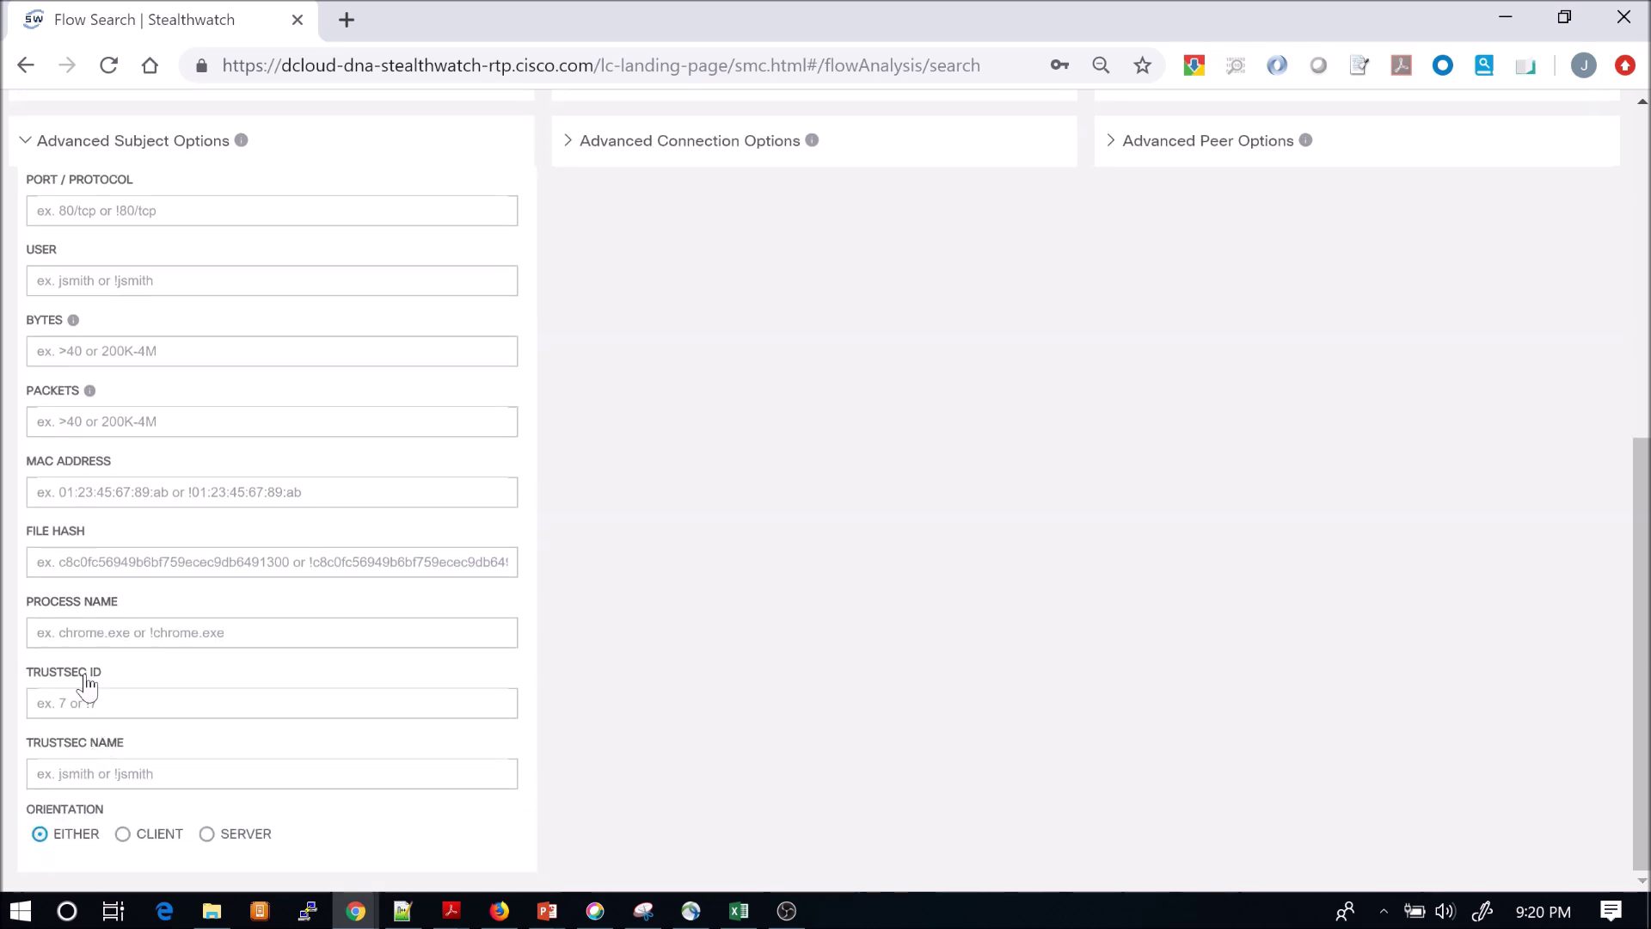
scroll(766, 513, up, 5)
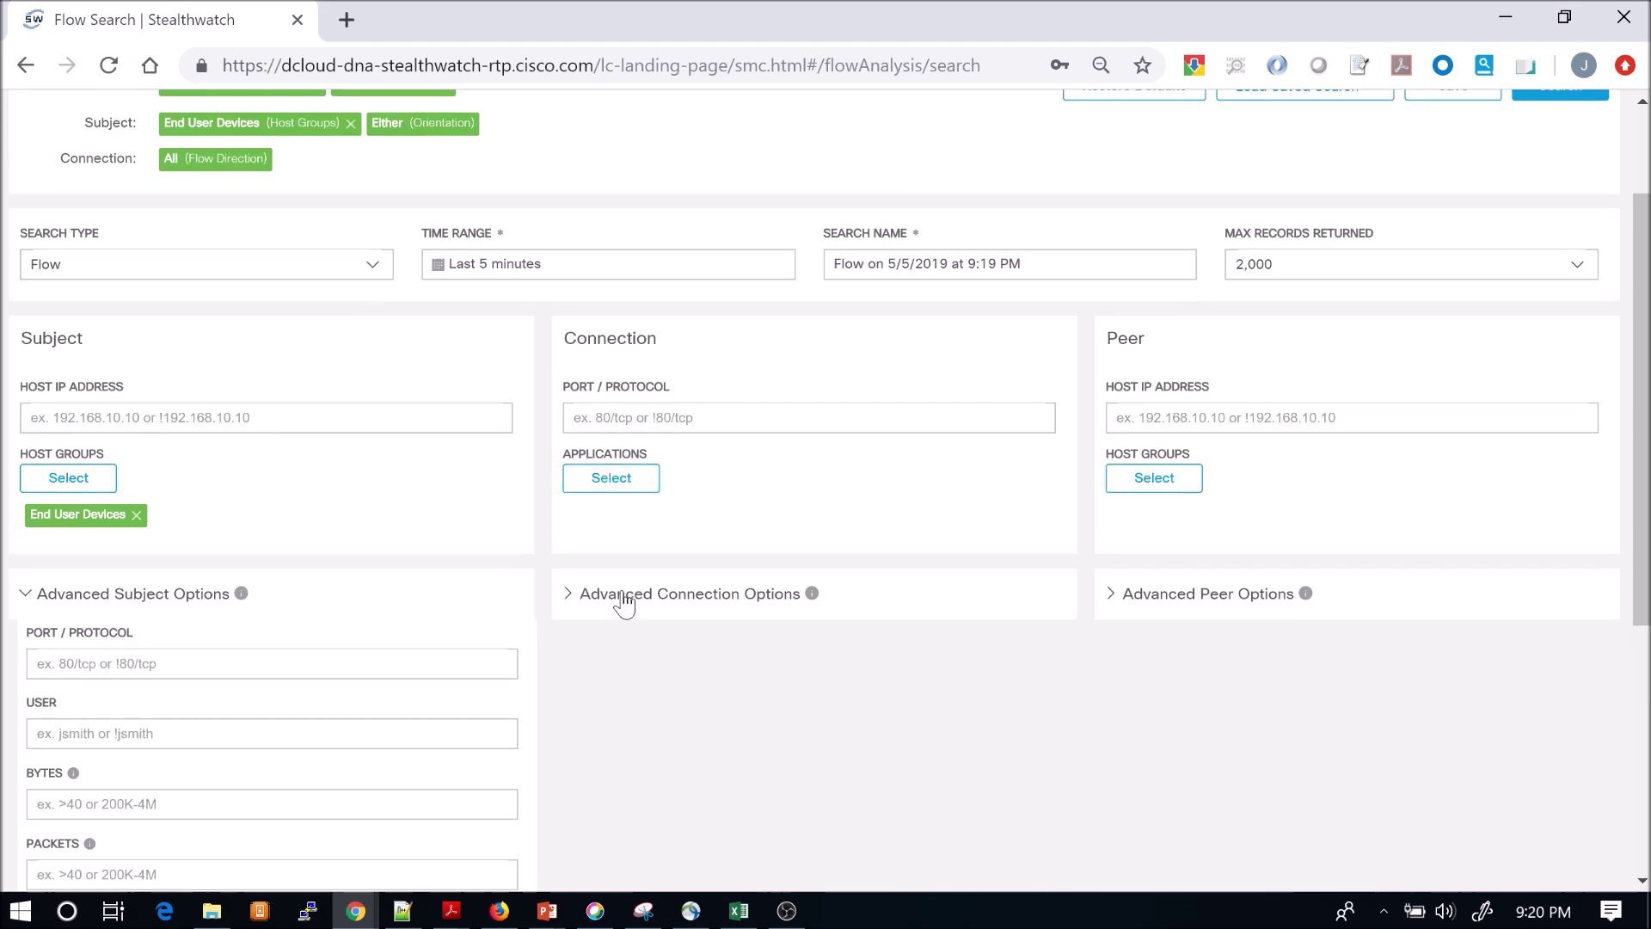
Expand Advanced Connection Options and review its filter fields.
click(623, 599)
scroll(620, 596, down, 3)
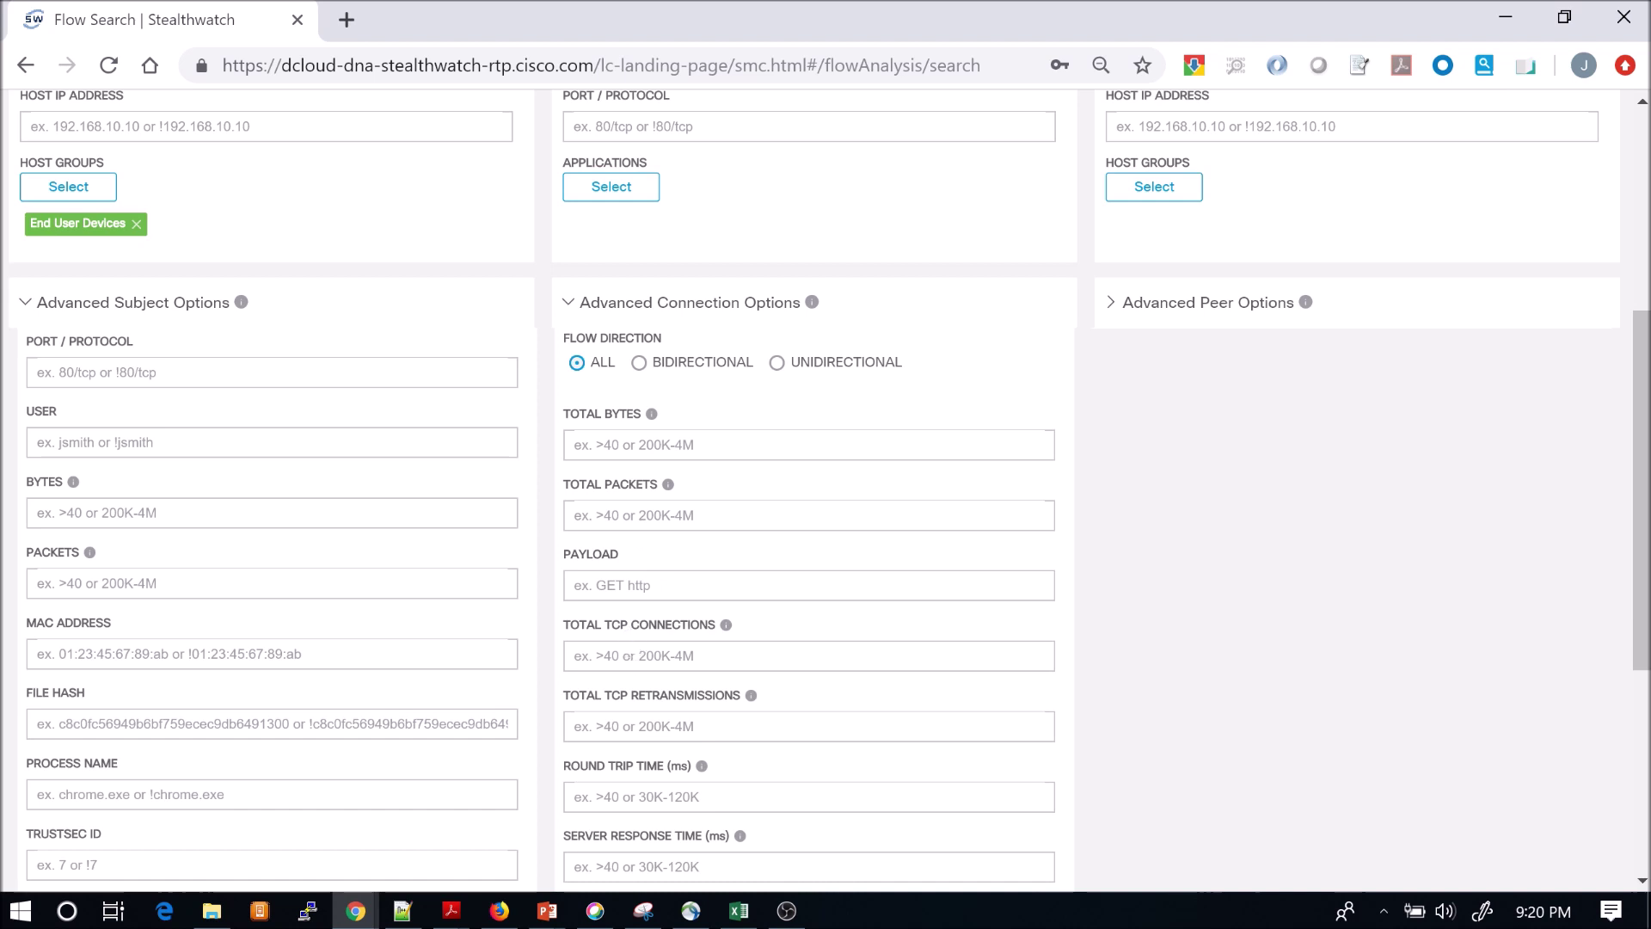
scroll(638, 775, down, 1)
scroll(649, 826, down, 3)
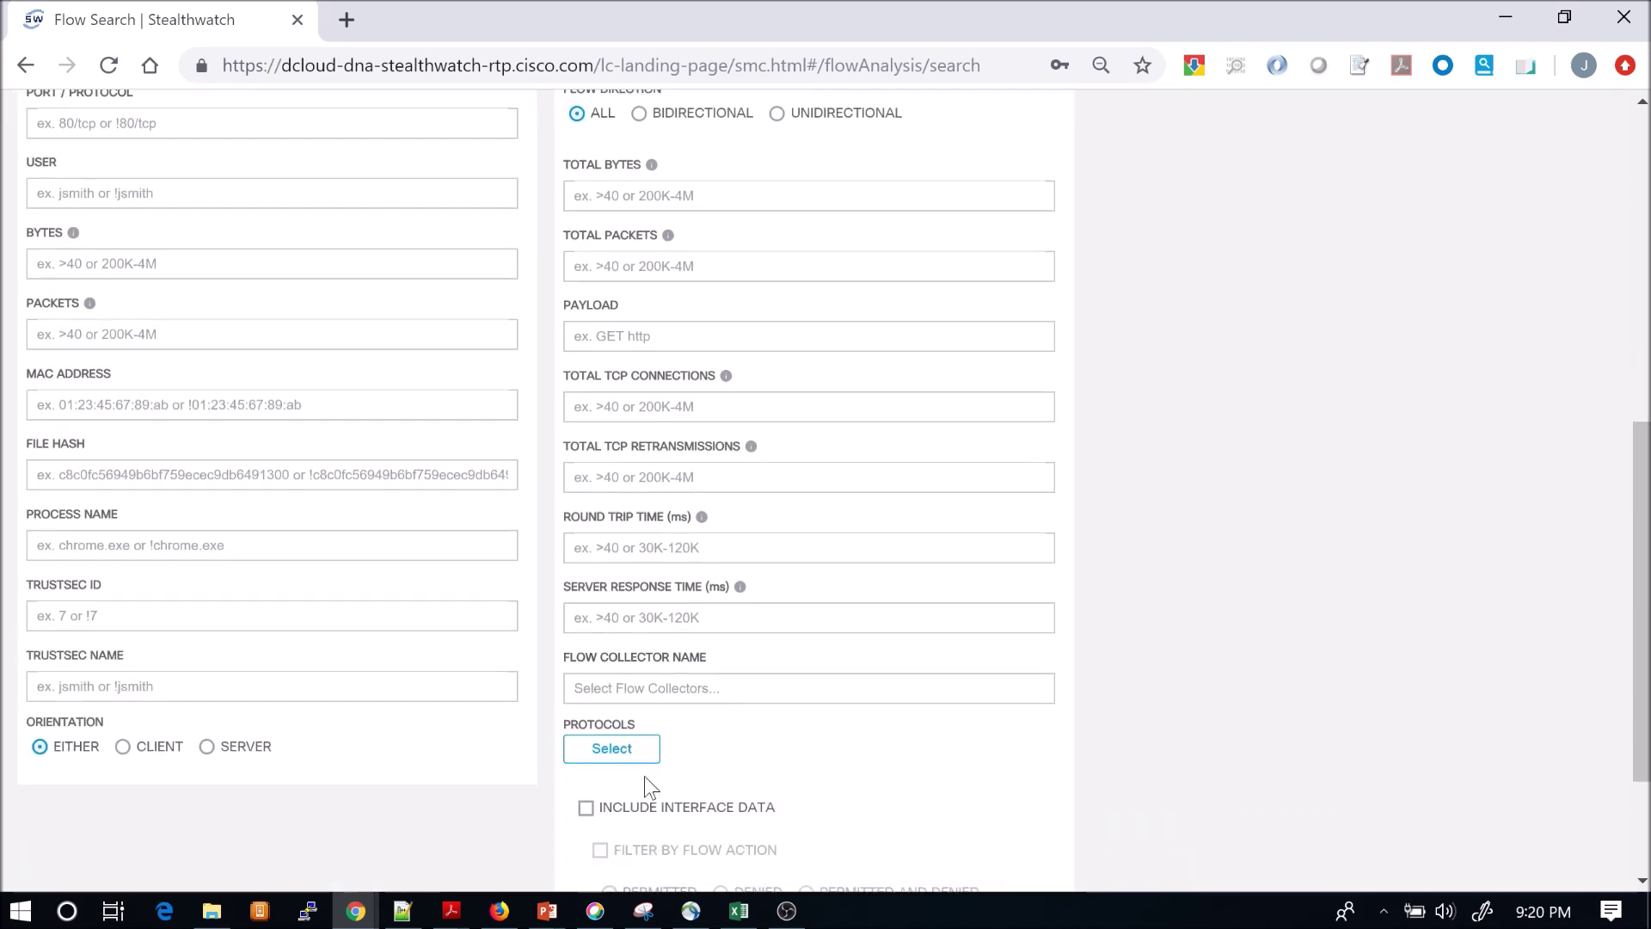
scroll(1159, 683, down, 2)
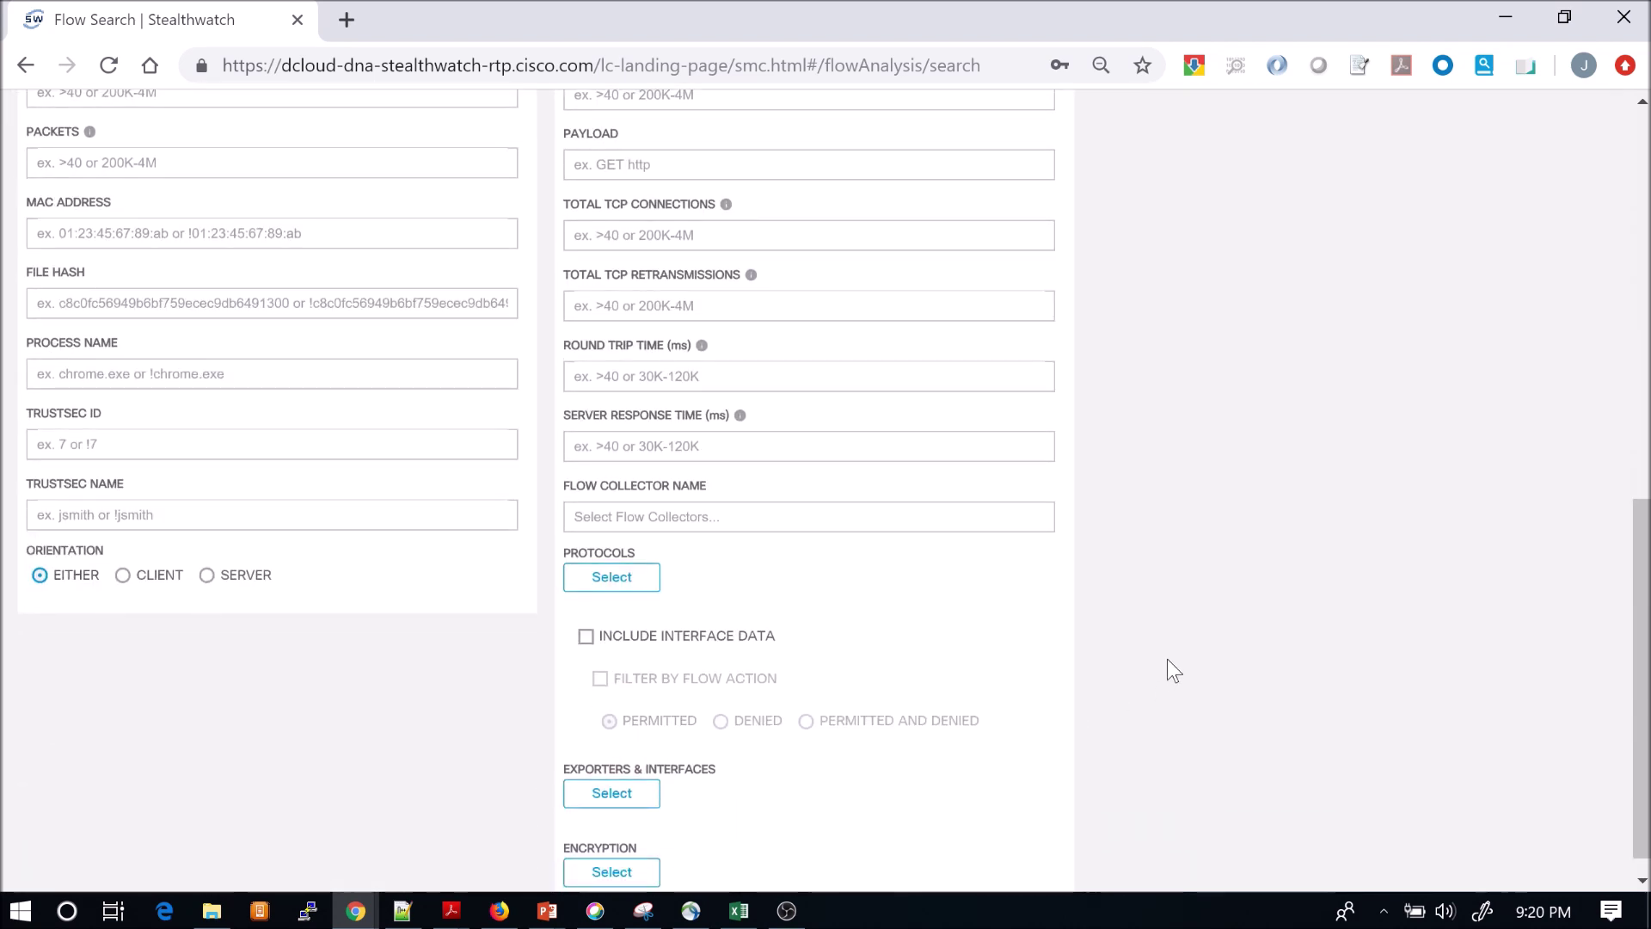
scroll(1230, 551, up, 6)
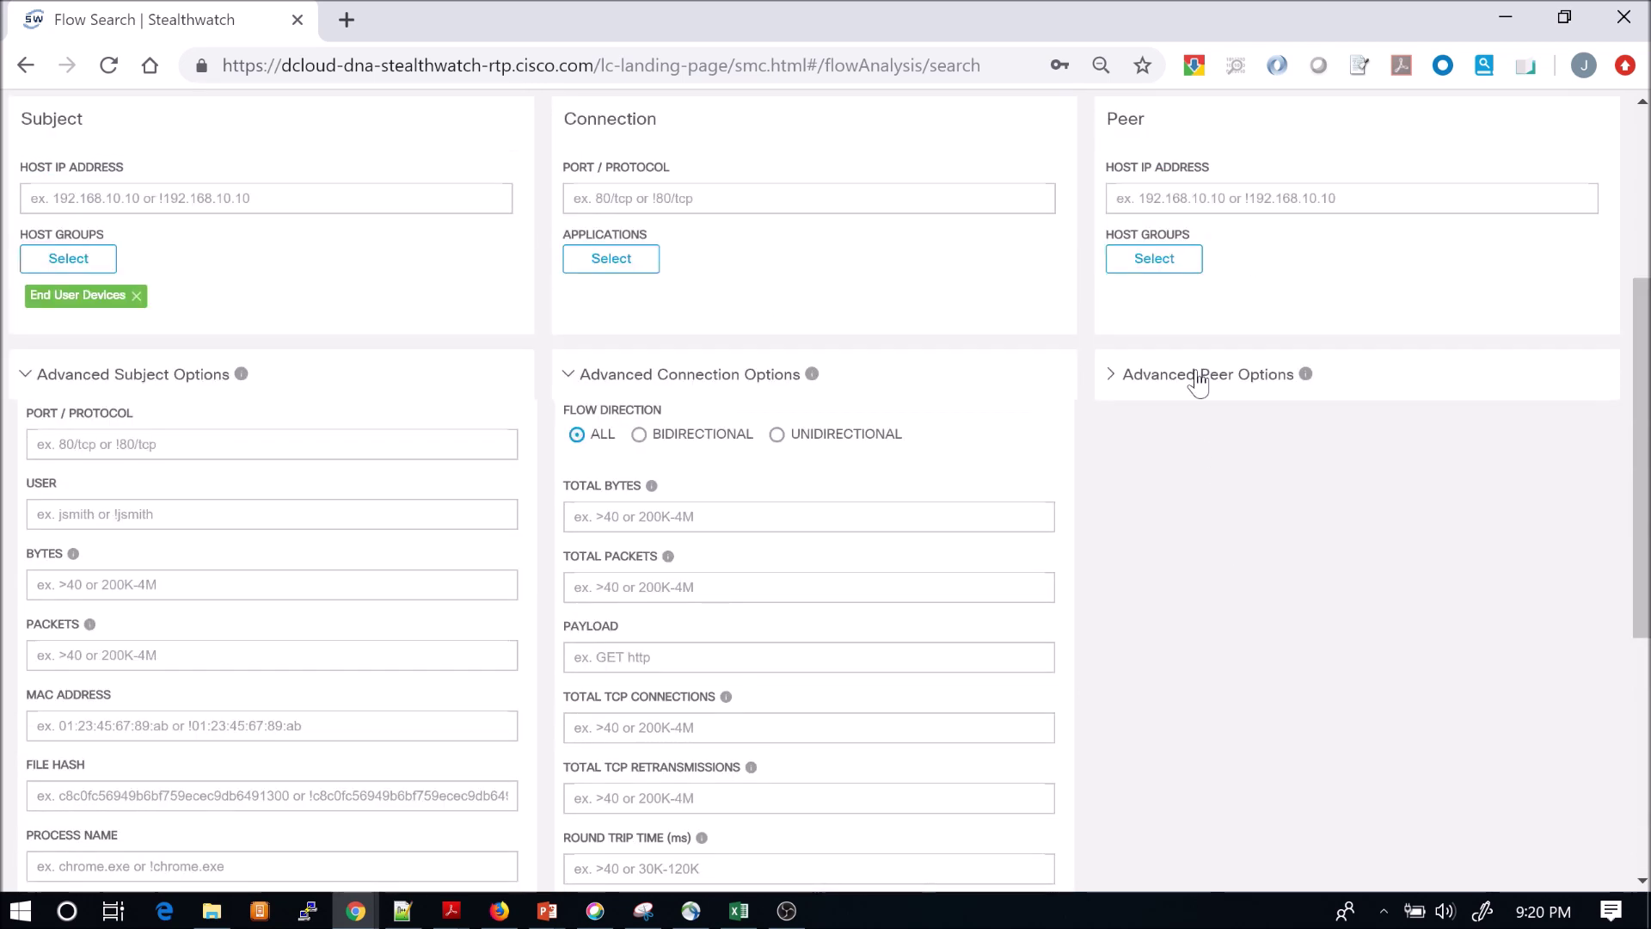
Expand Advanced Peer Options, then run the End User Devices flow search.
click(1173, 389)
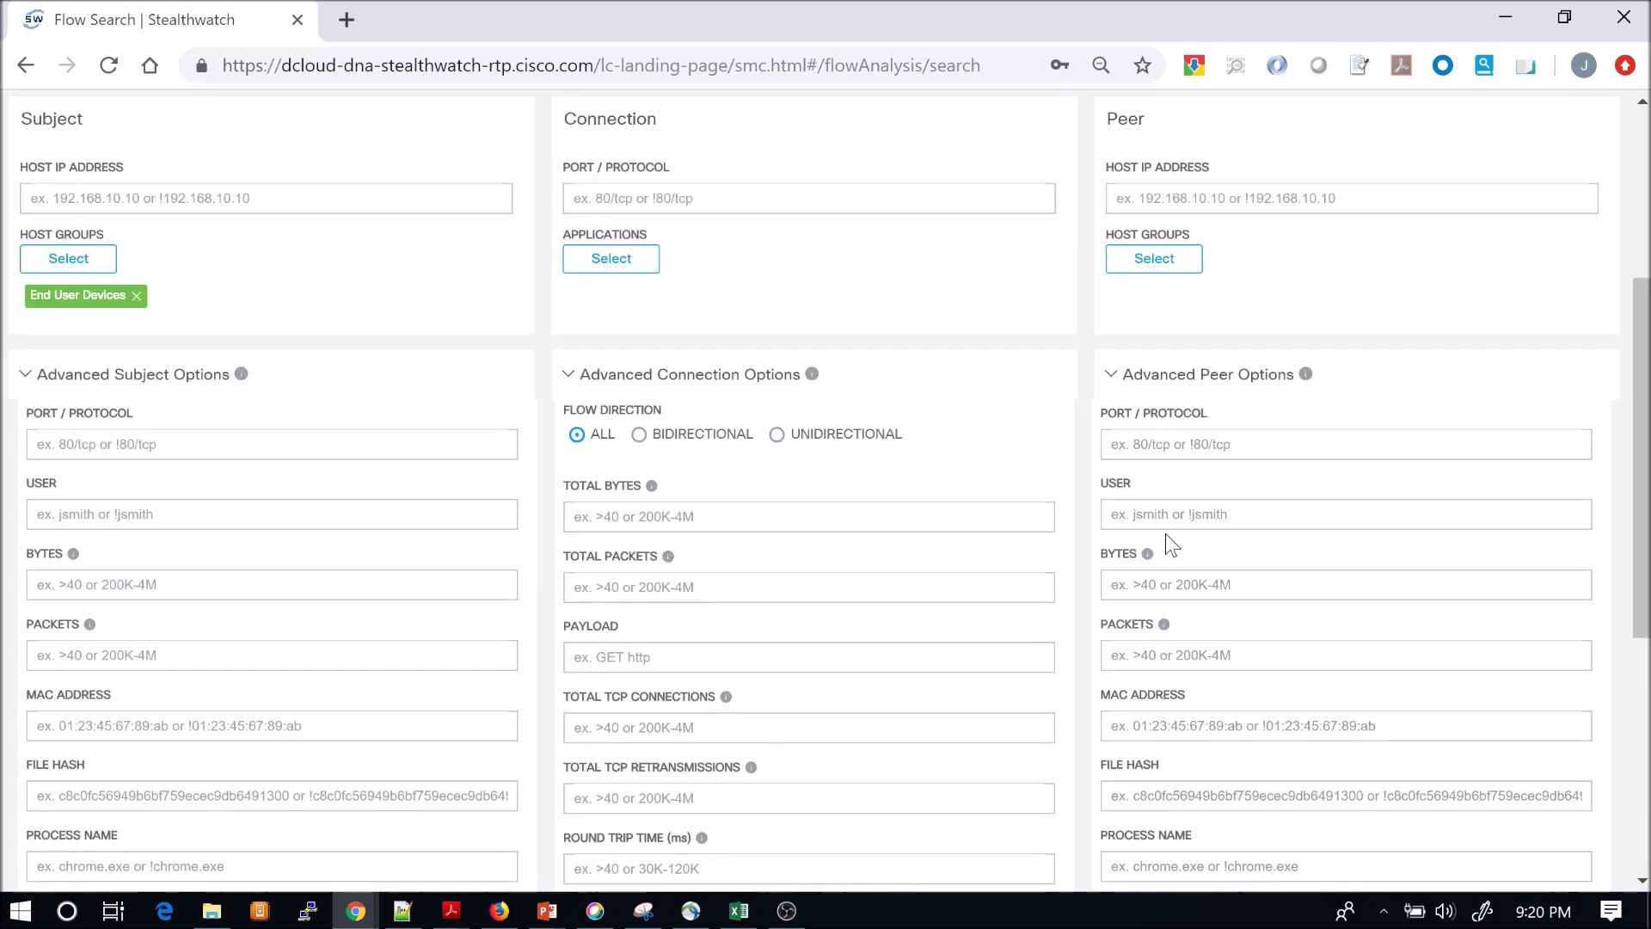
scroll(1173, 621, down, 3)
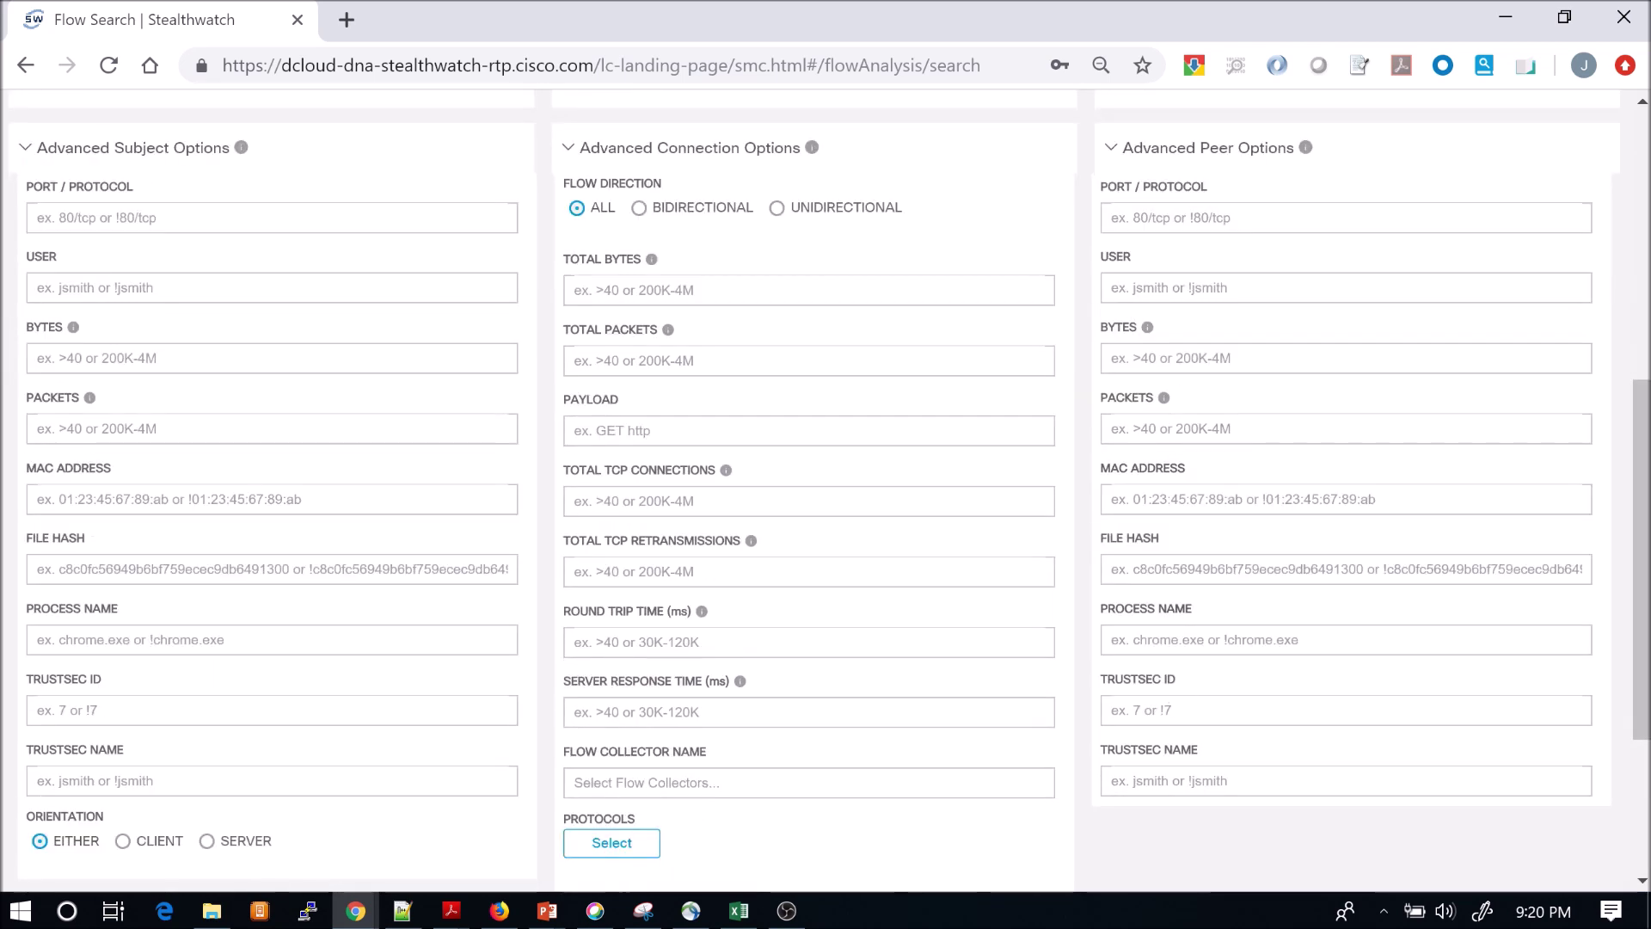
scroll(1265, 705, up, 7)
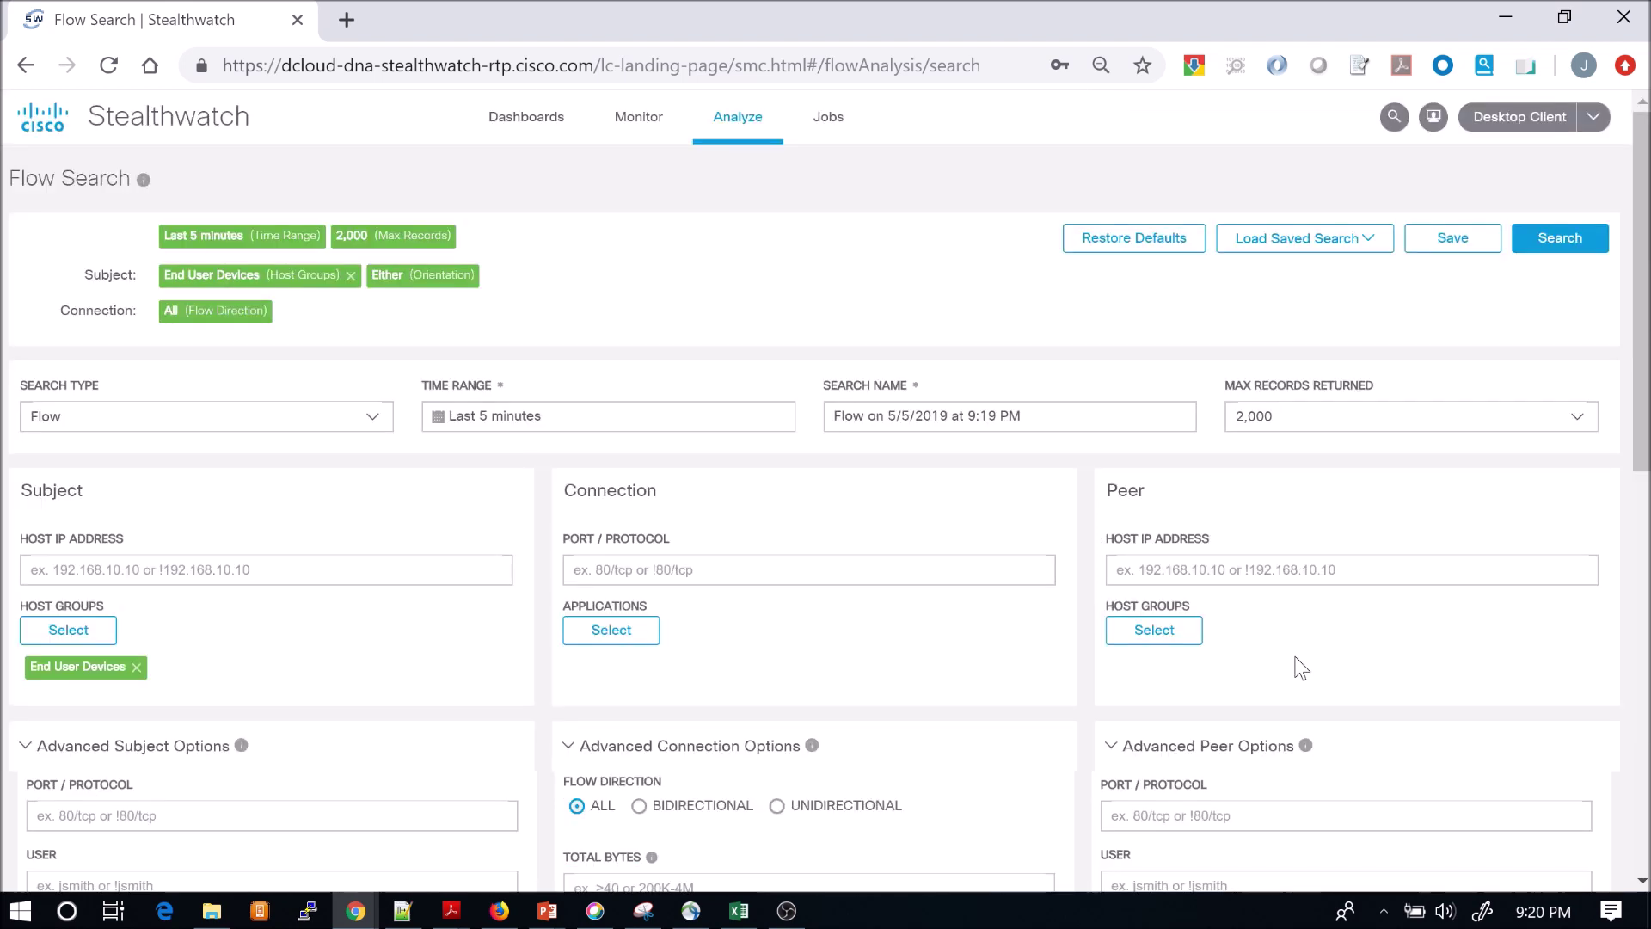
click(1559, 239)
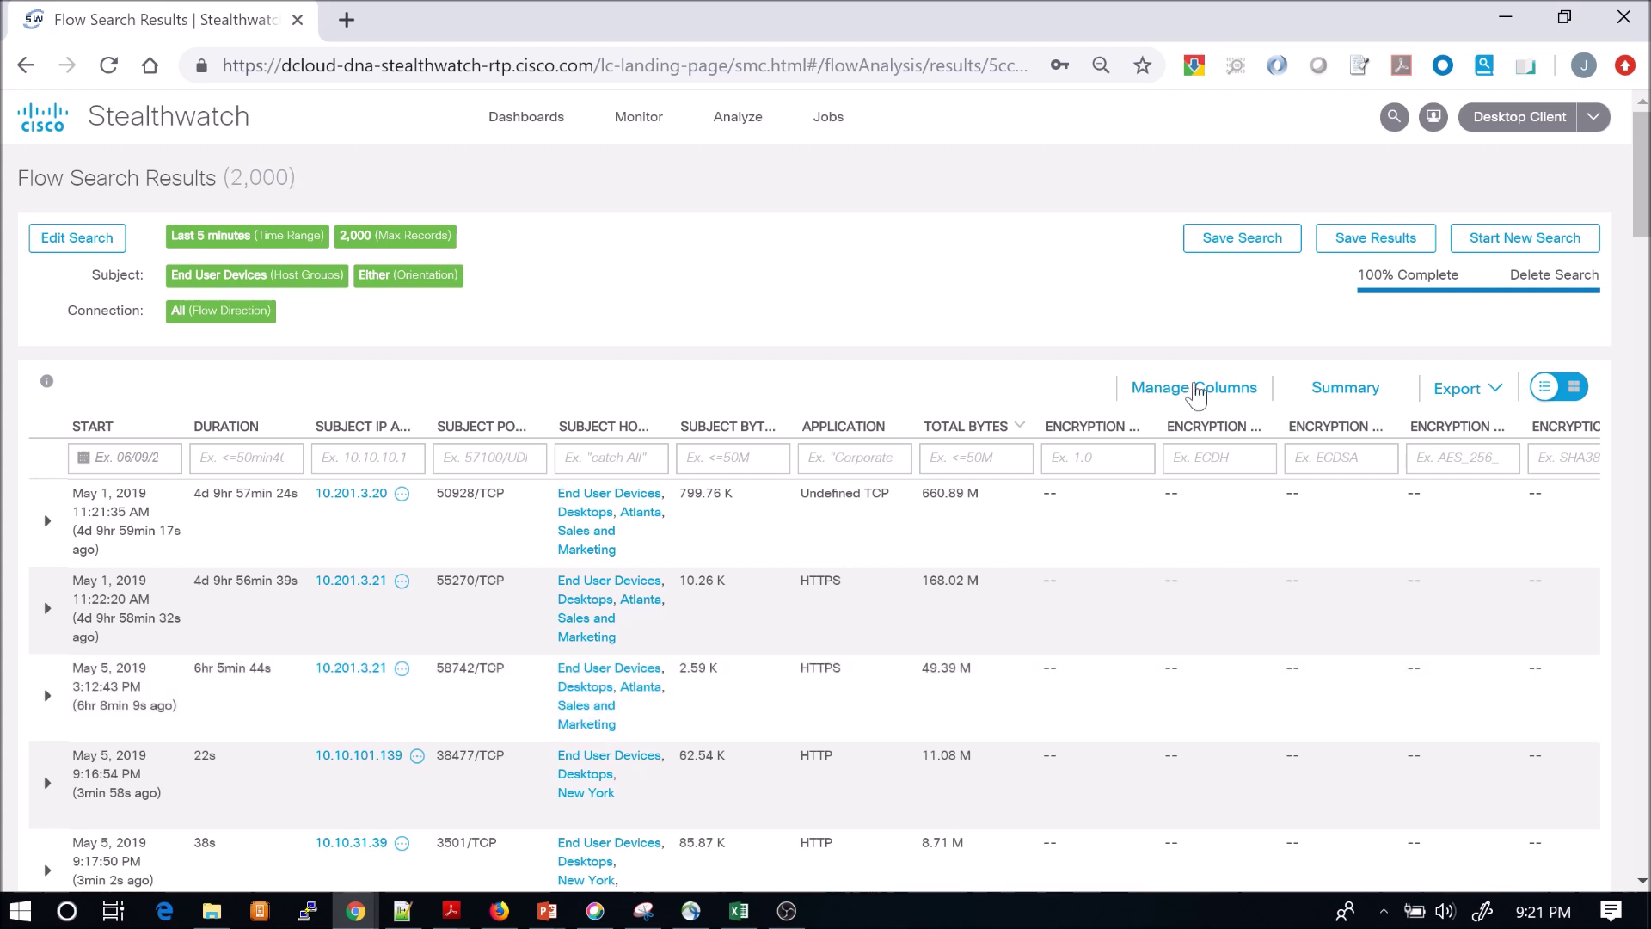
click(1195, 389)
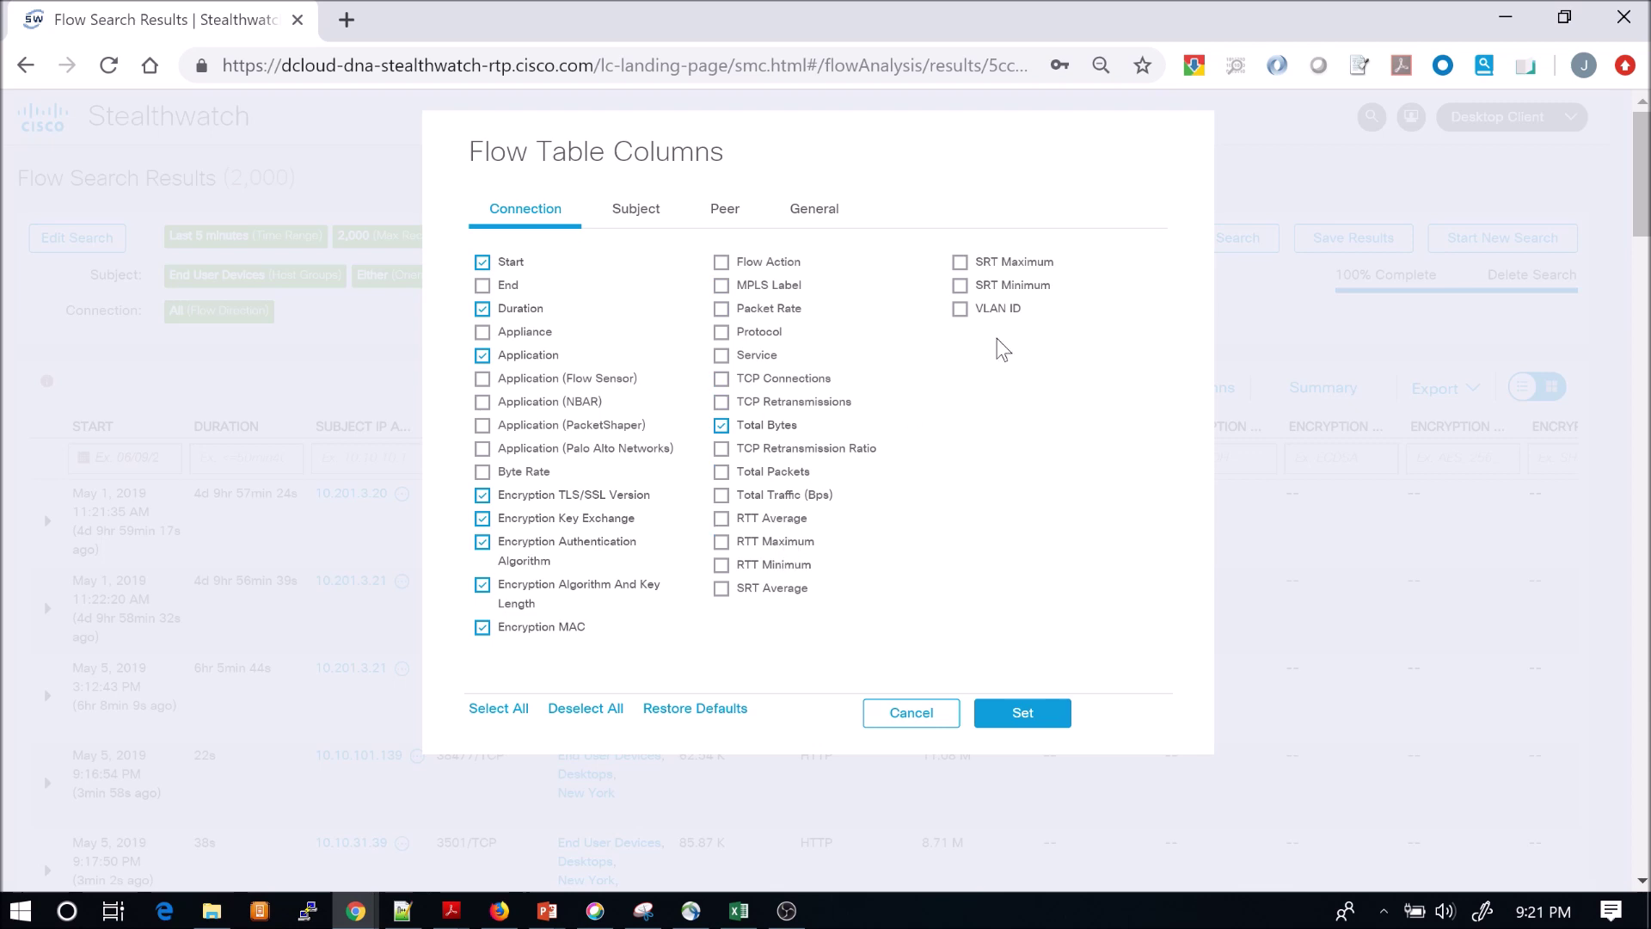
click(635, 210)
click(727, 215)
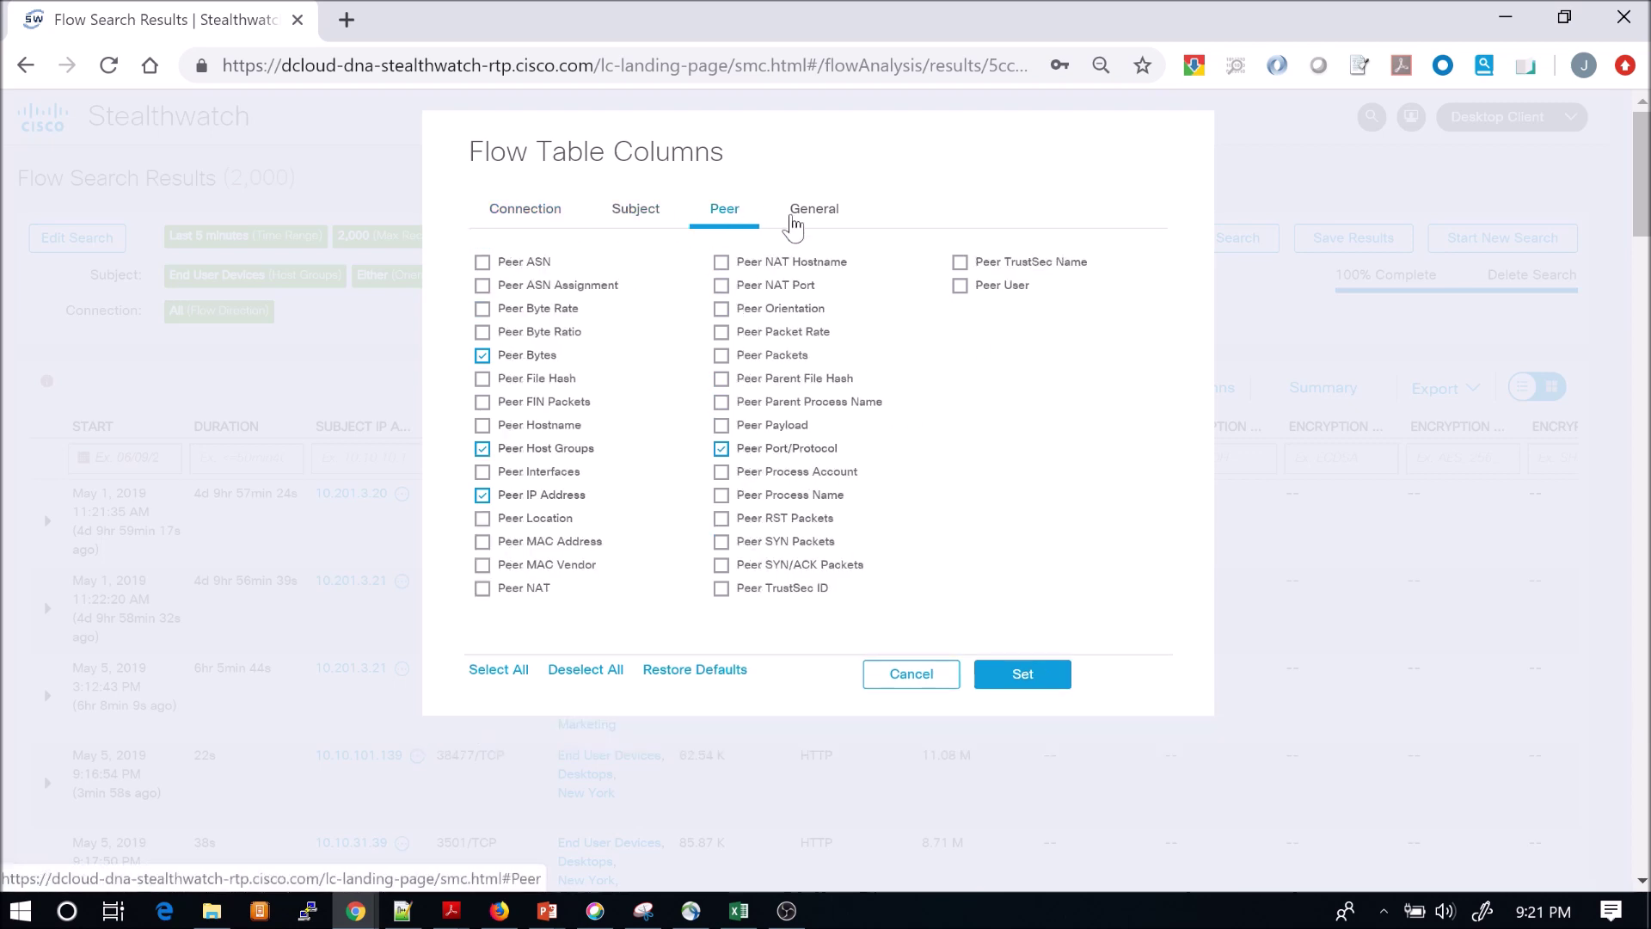
click(809, 213)
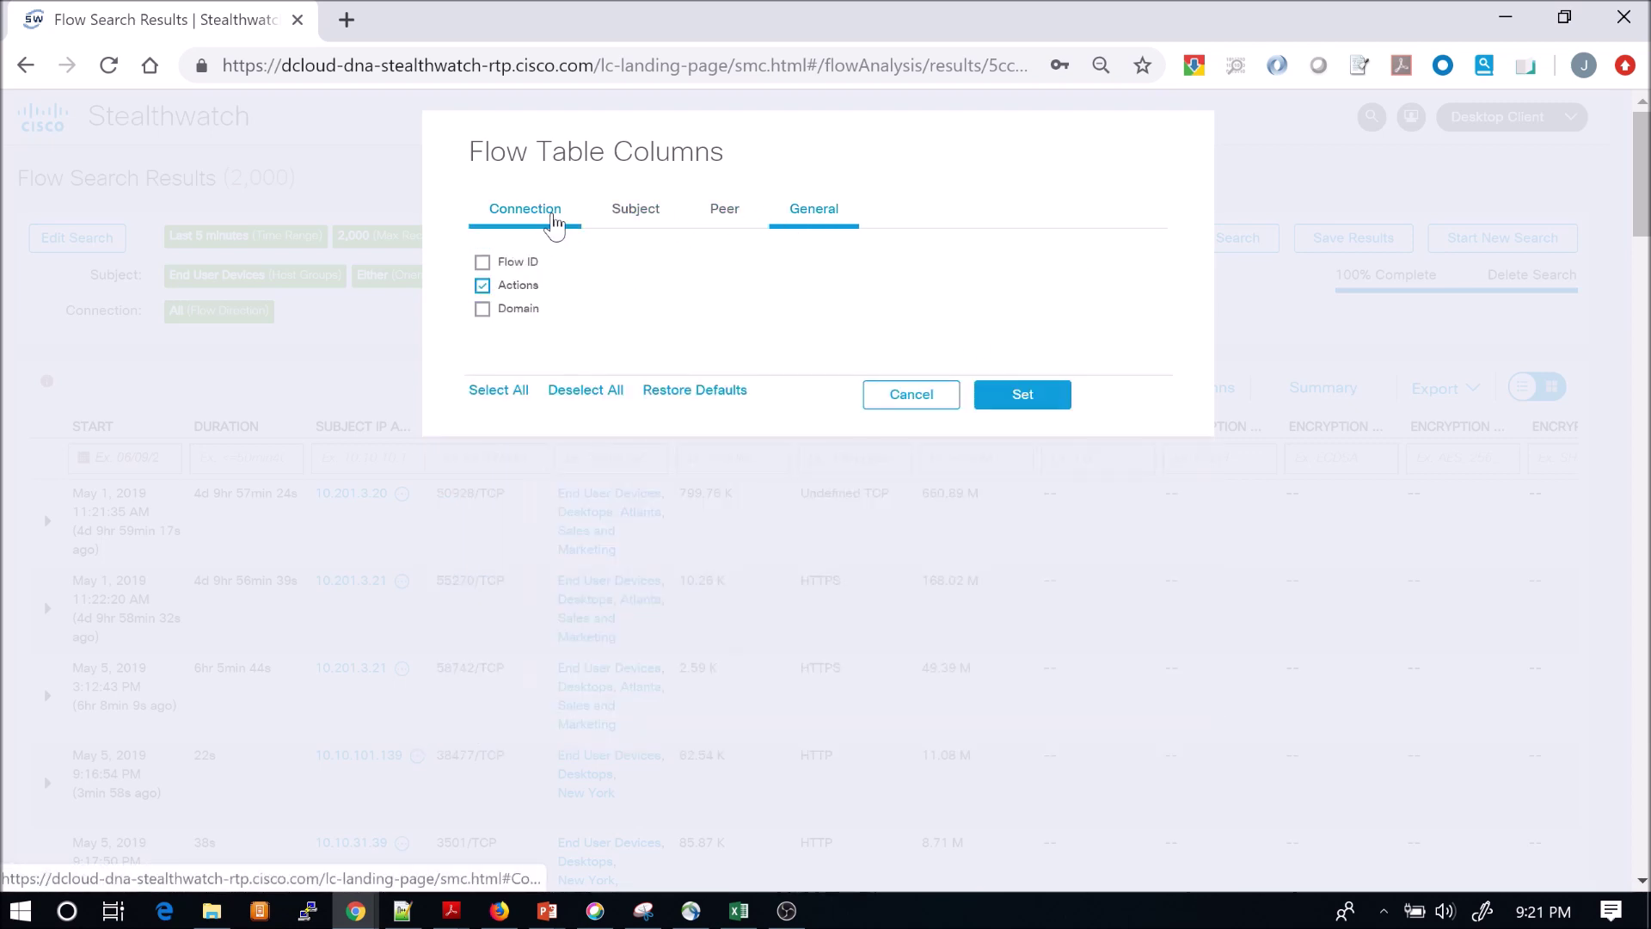
click(543, 219)
click(1024, 713)
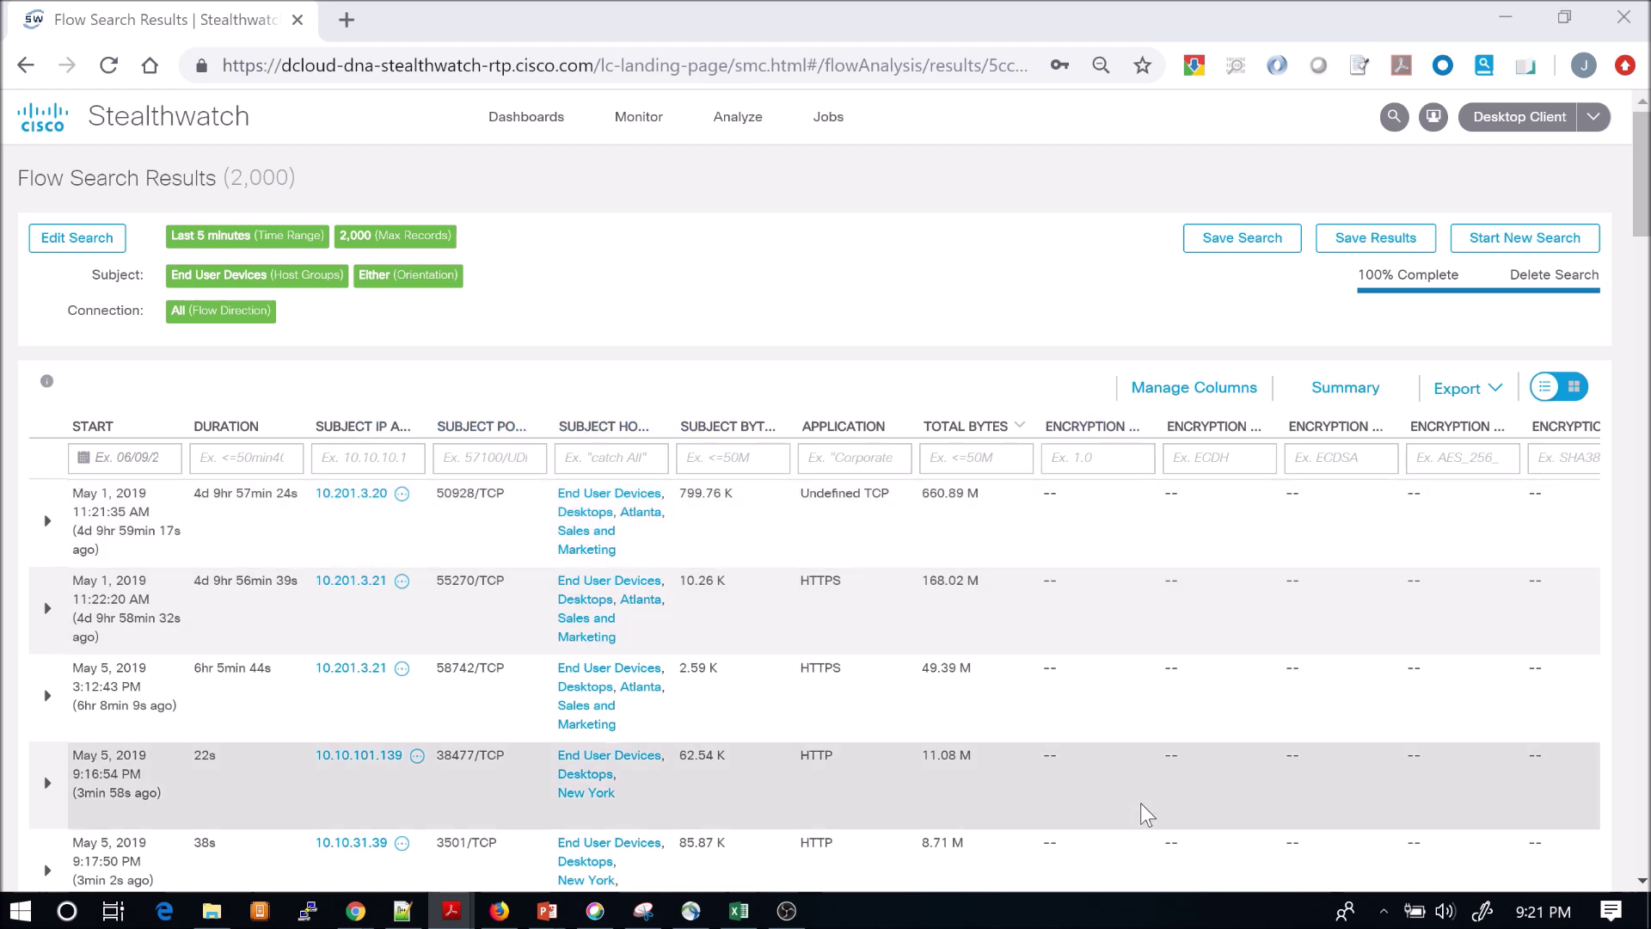
Return to the search criteria and change the time range to the last 8 hours.
click(99, 242)
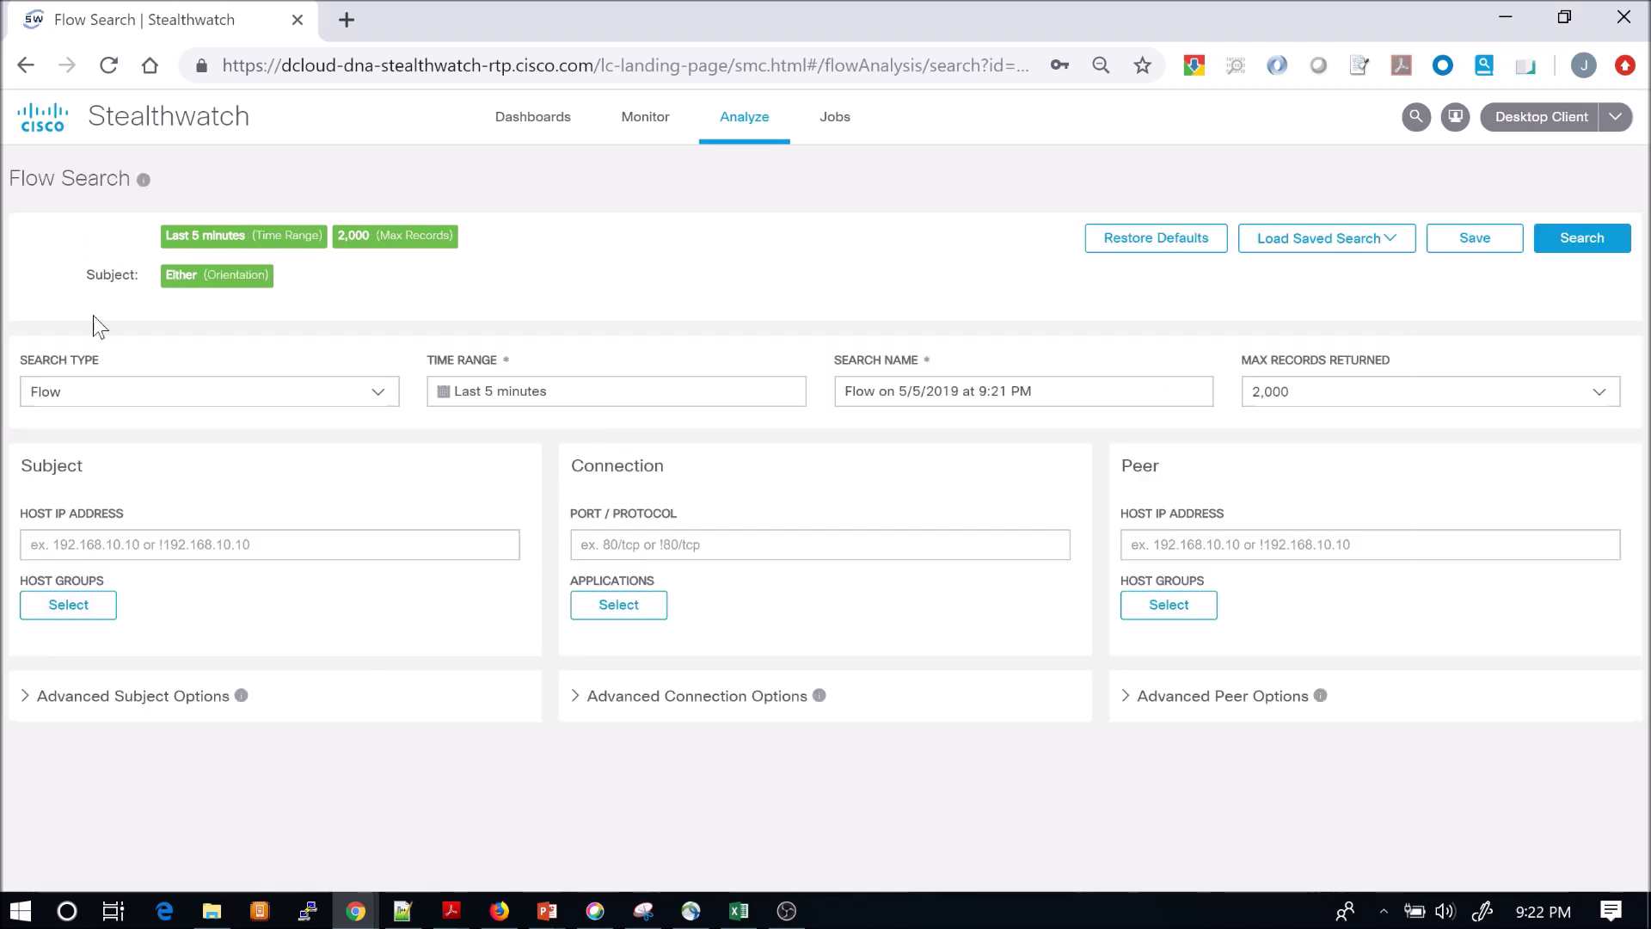
click(460, 401)
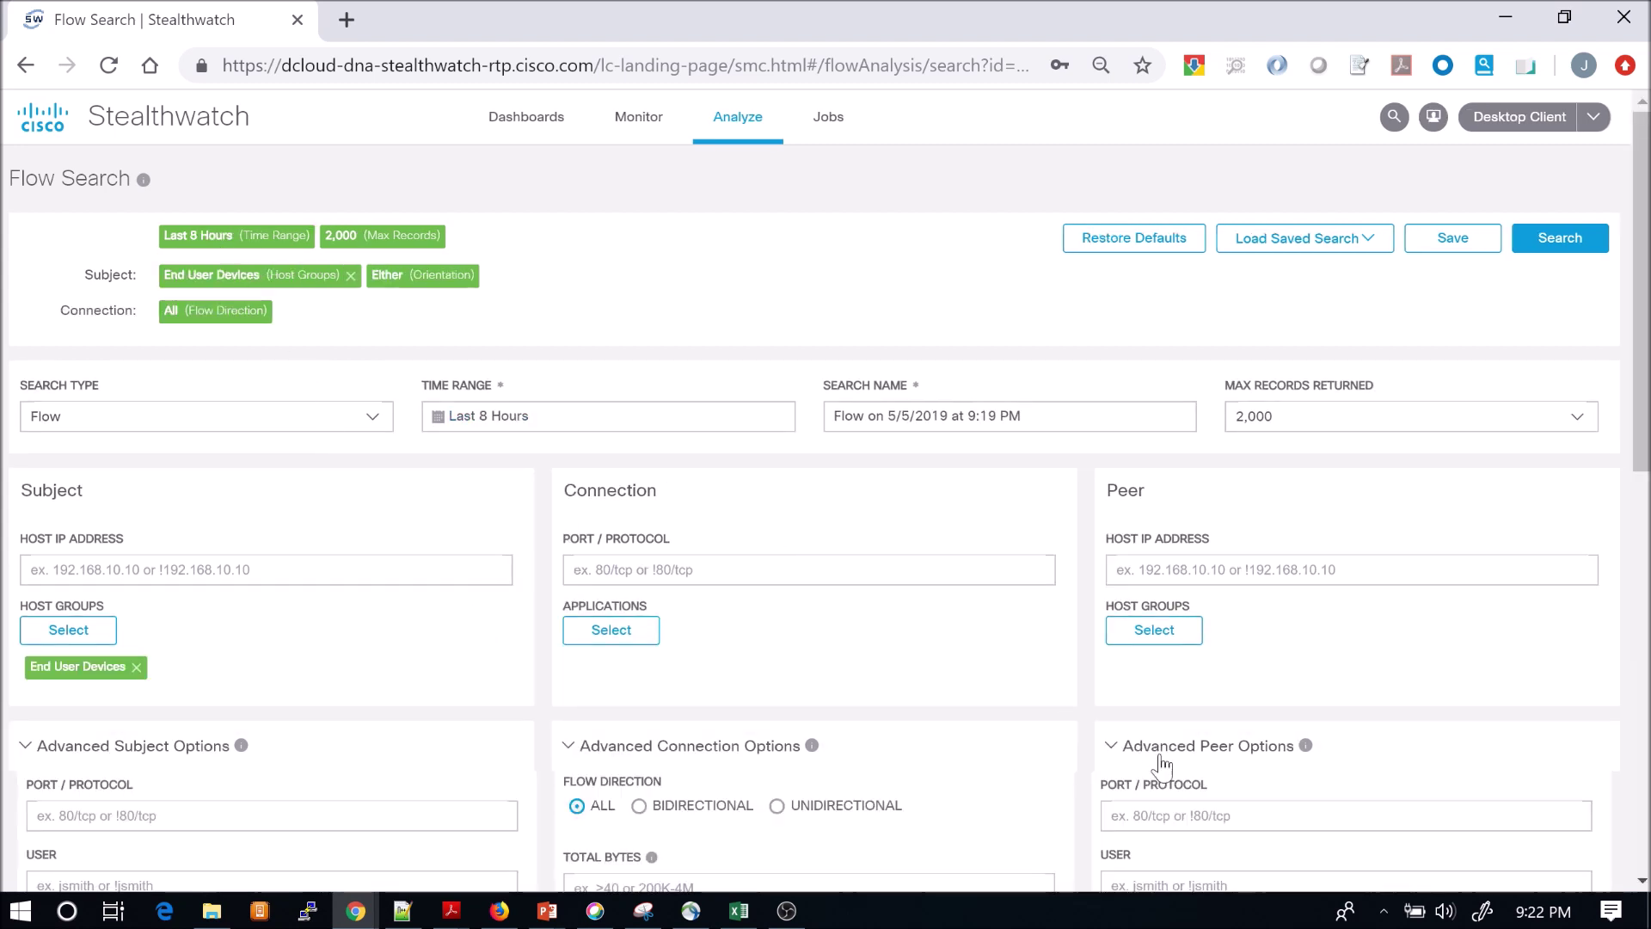
scroll(1221, 778, down, 1)
scroll(1221, 778, down, 4)
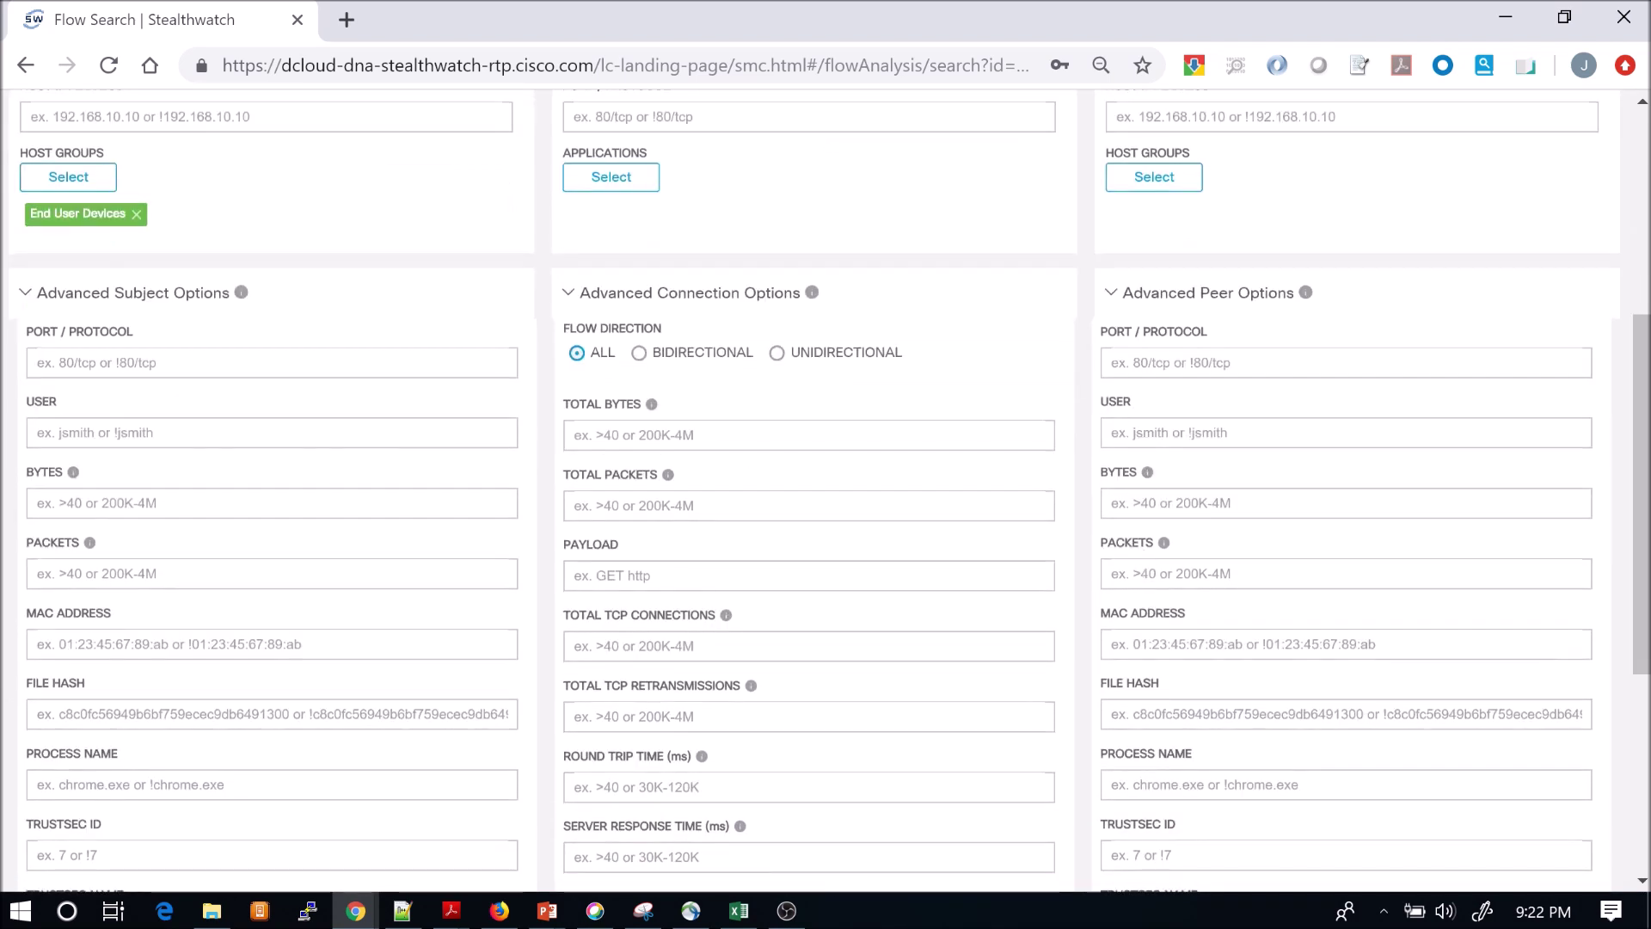
Add 443/tcp as the peer Port/Protocol filter.
click(1204, 362)
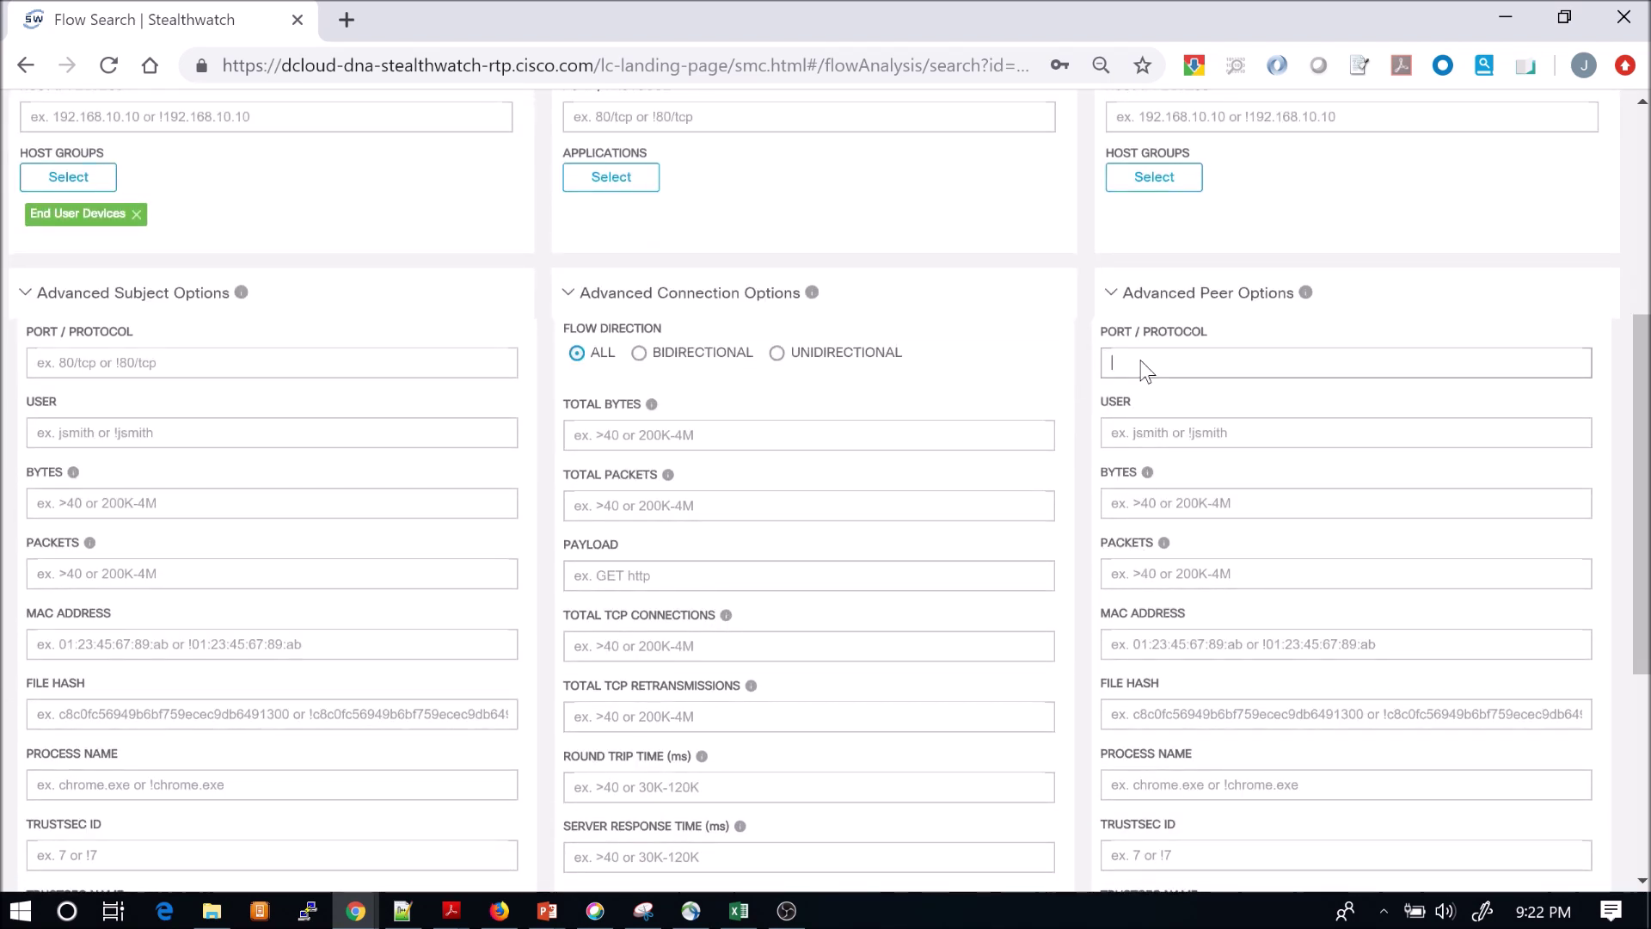
text(443)
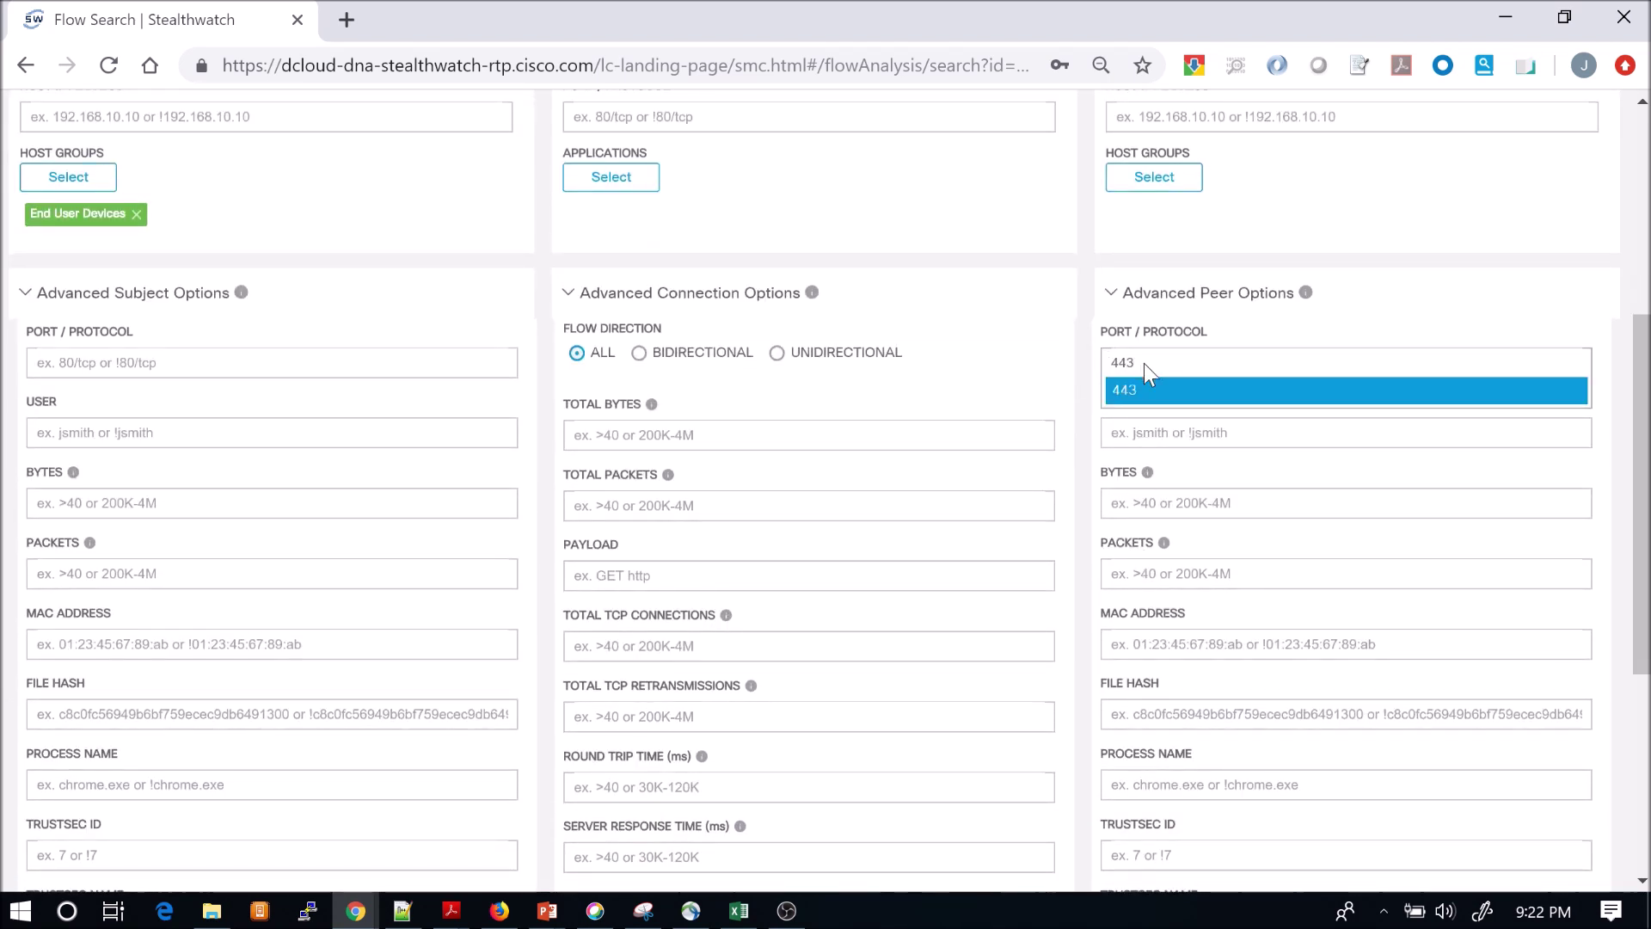
text(/tcp)
click(1155, 392)
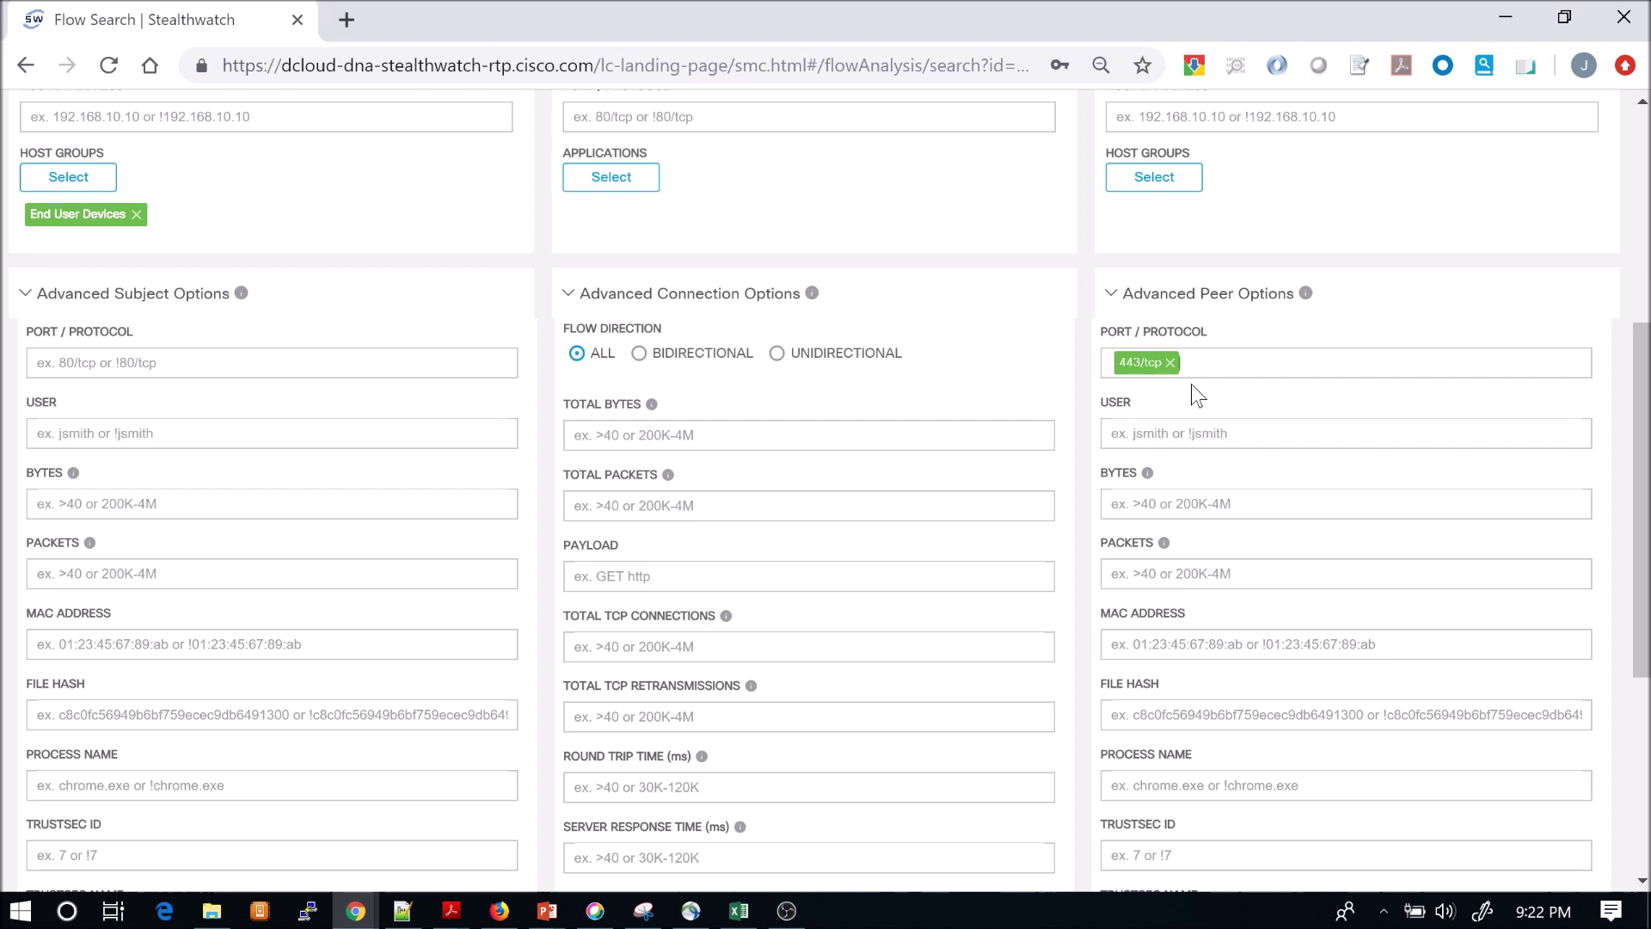
scroll(1190, 384, up, 5)
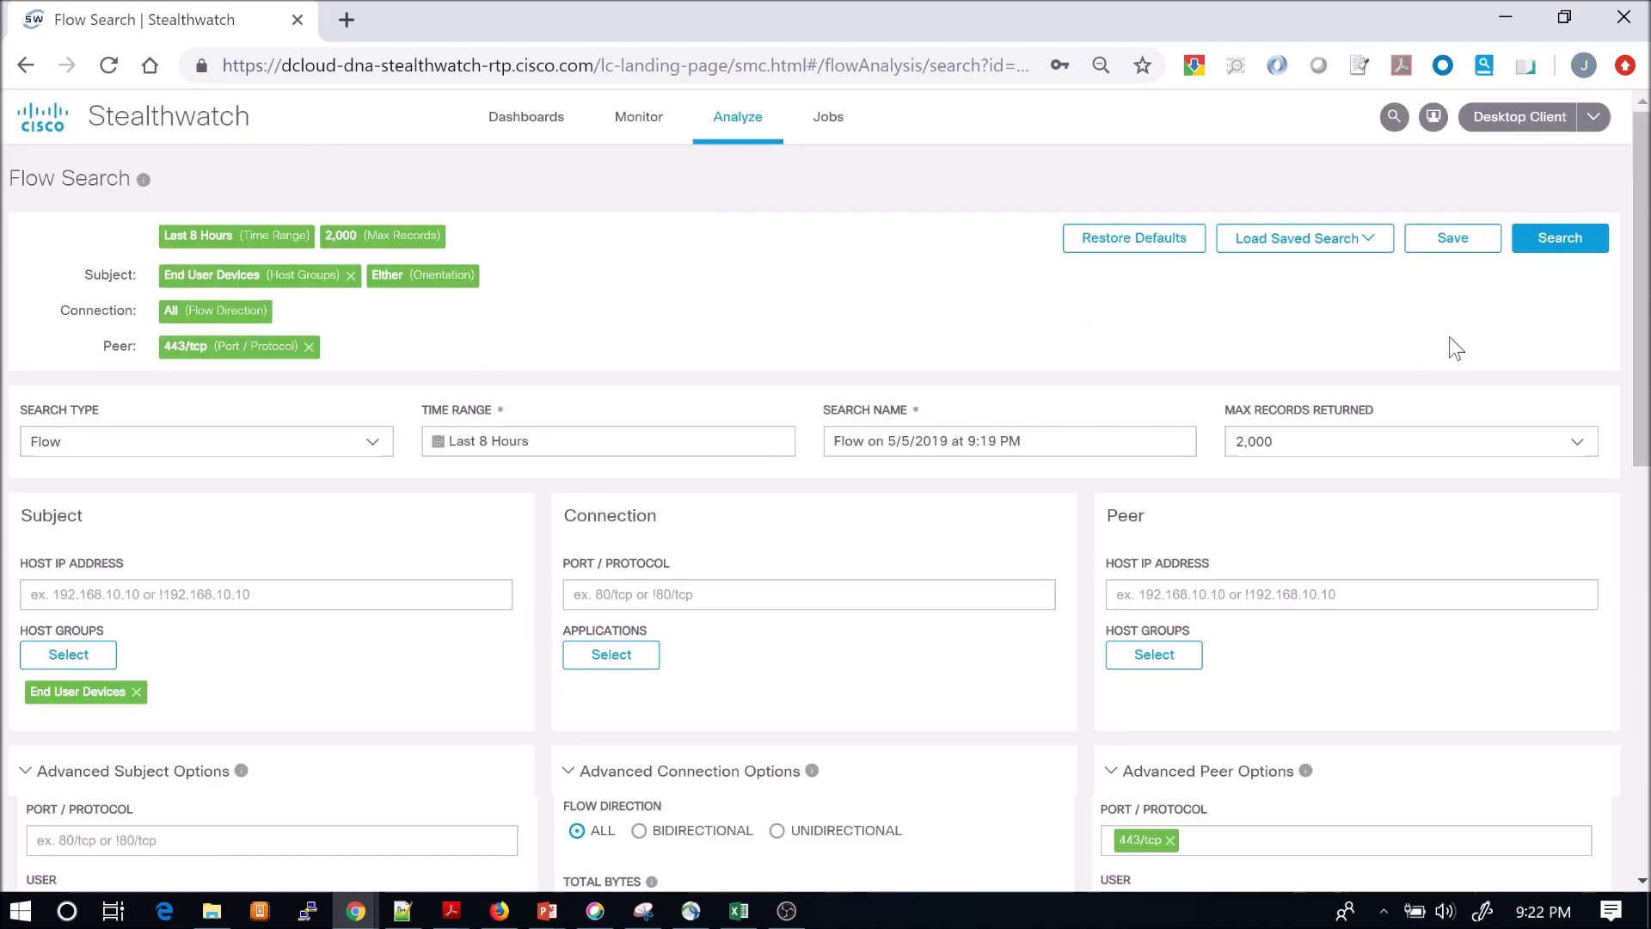
Run the last-8-hours peer 443/tcp search and wait for its 2,475 results to load.
click(1561, 238)
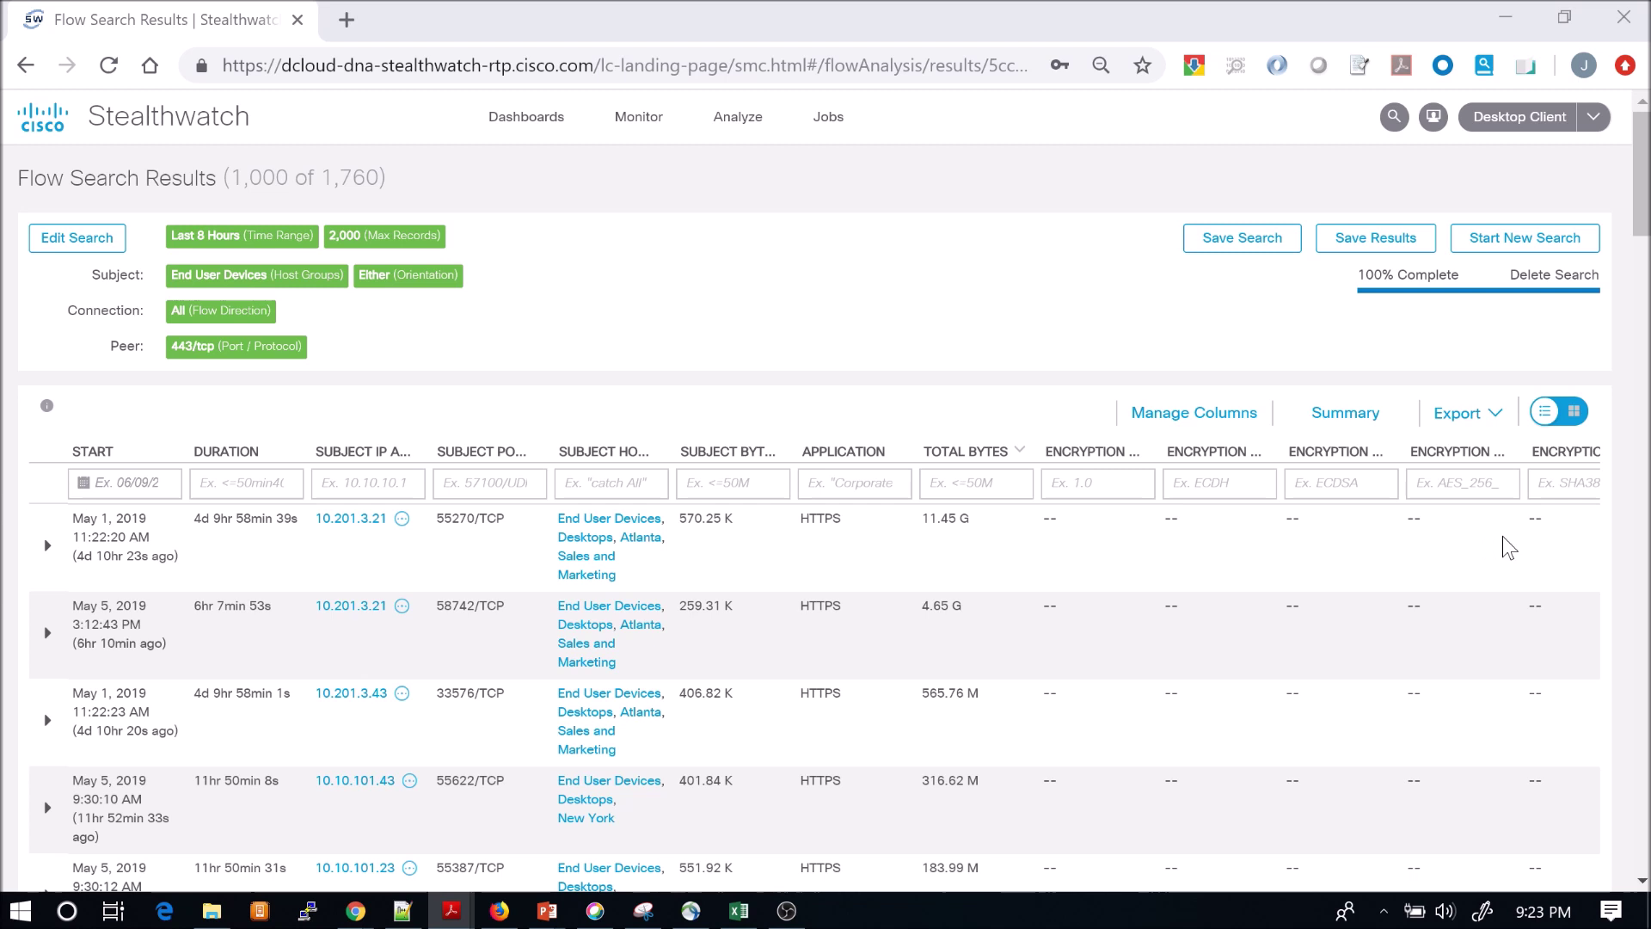
click(1094, 497)
Filter the Encryption column by 'TLS' and scroll through the 126 matching flows.
click(1093, 497)
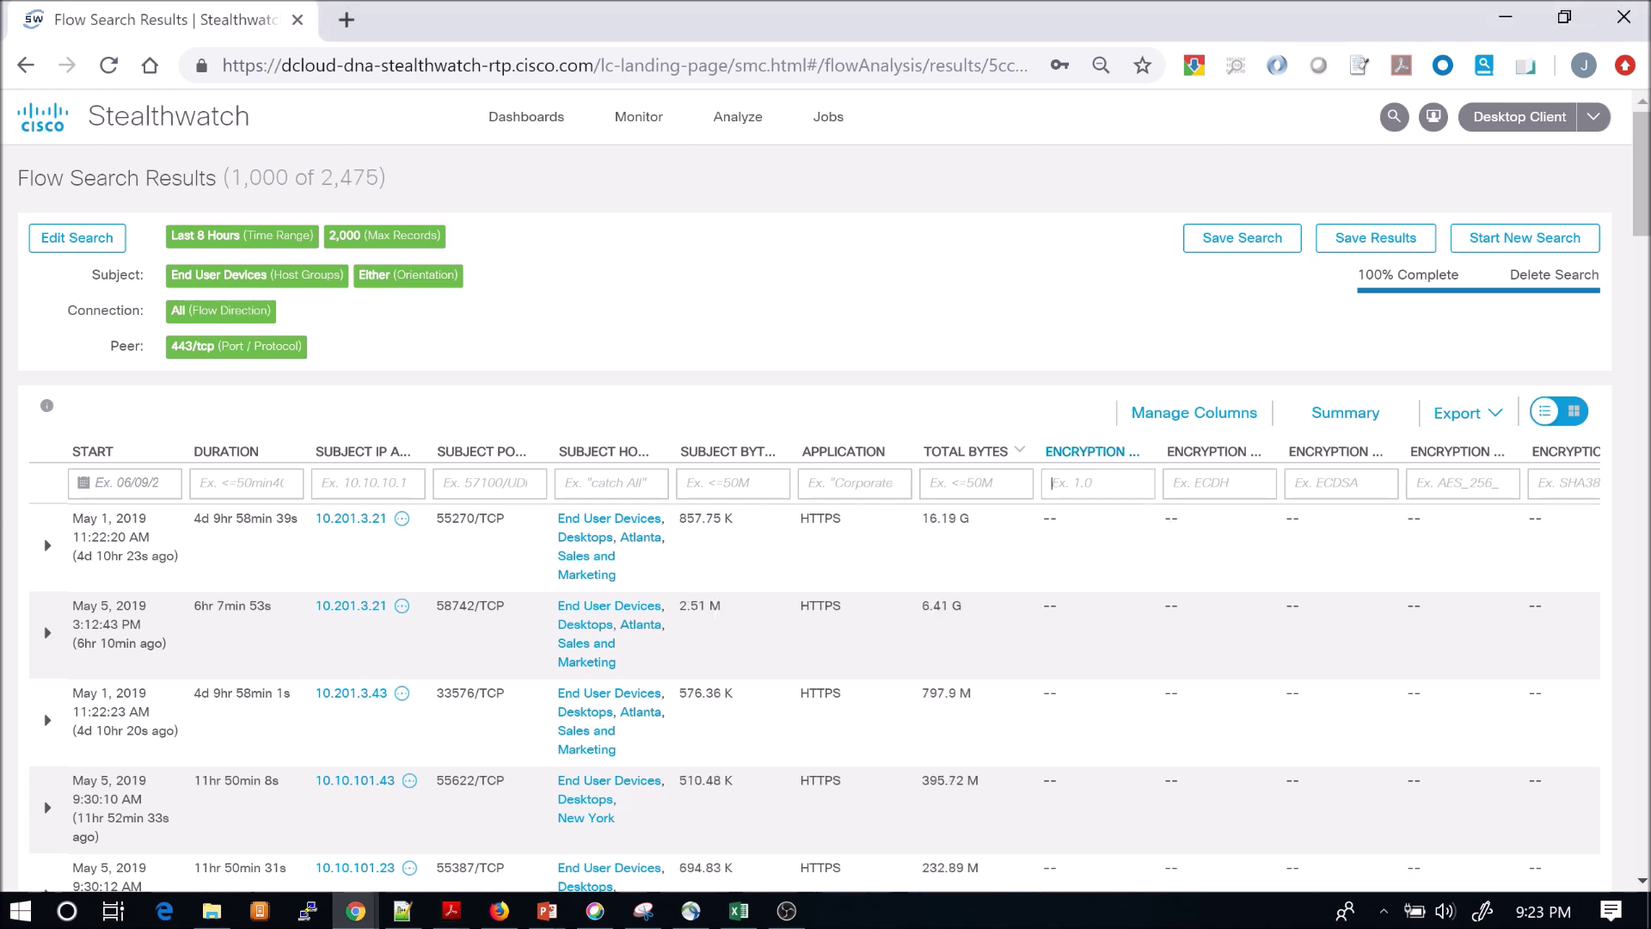
text(TLS)
key(alt+Tab)
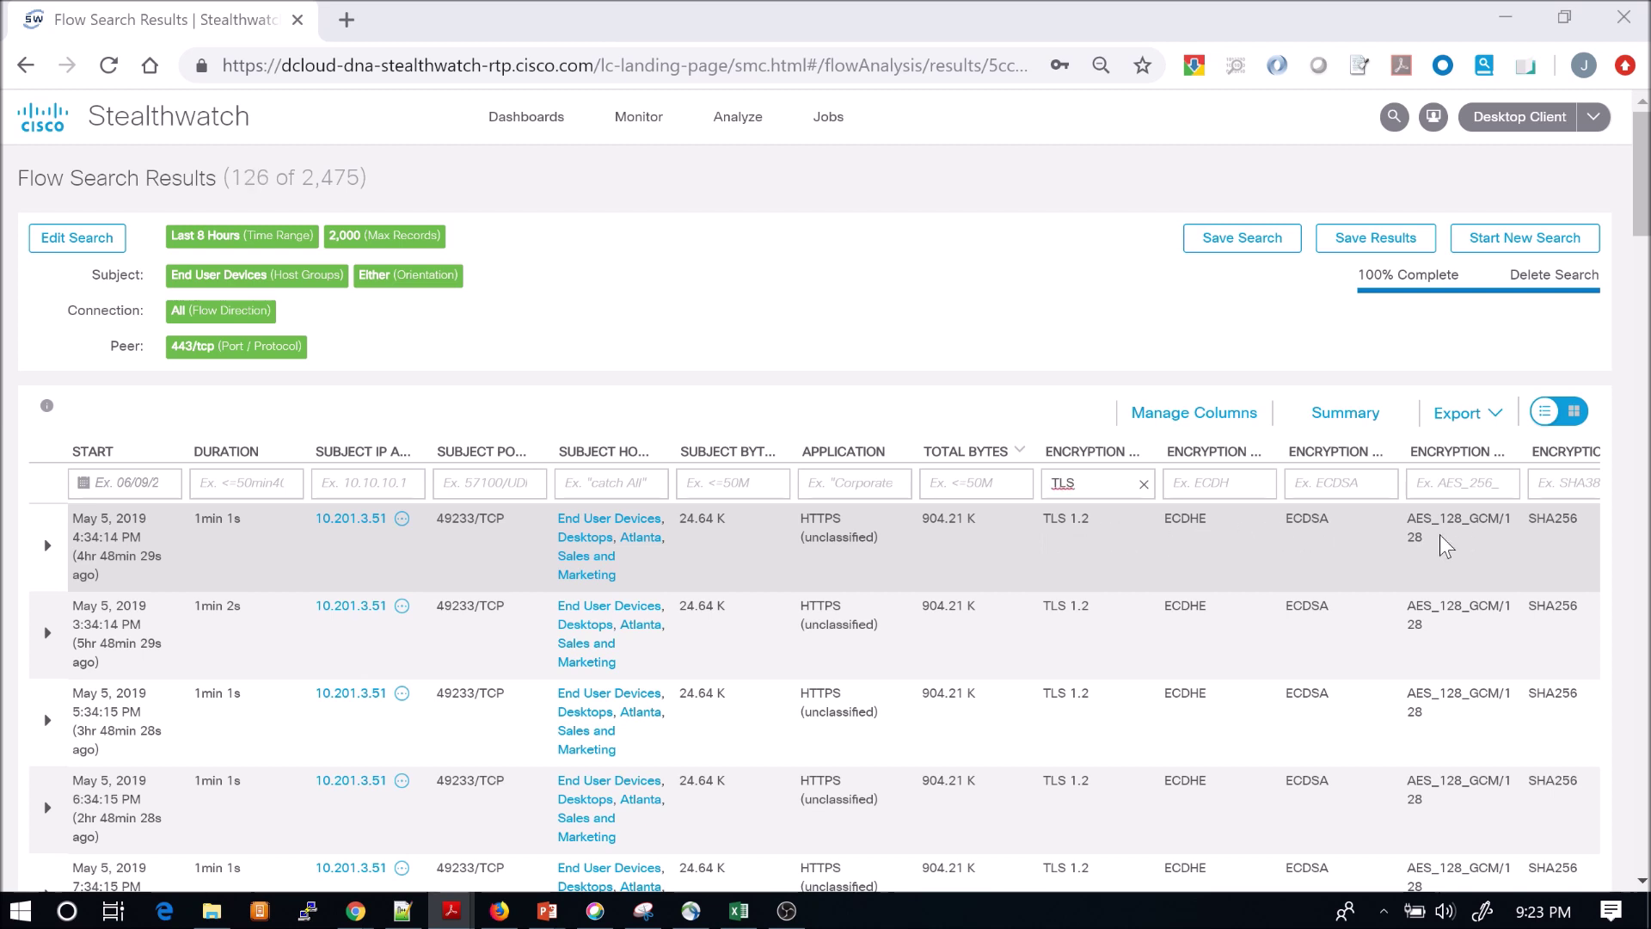
scroll(1534, 621, down, 1)
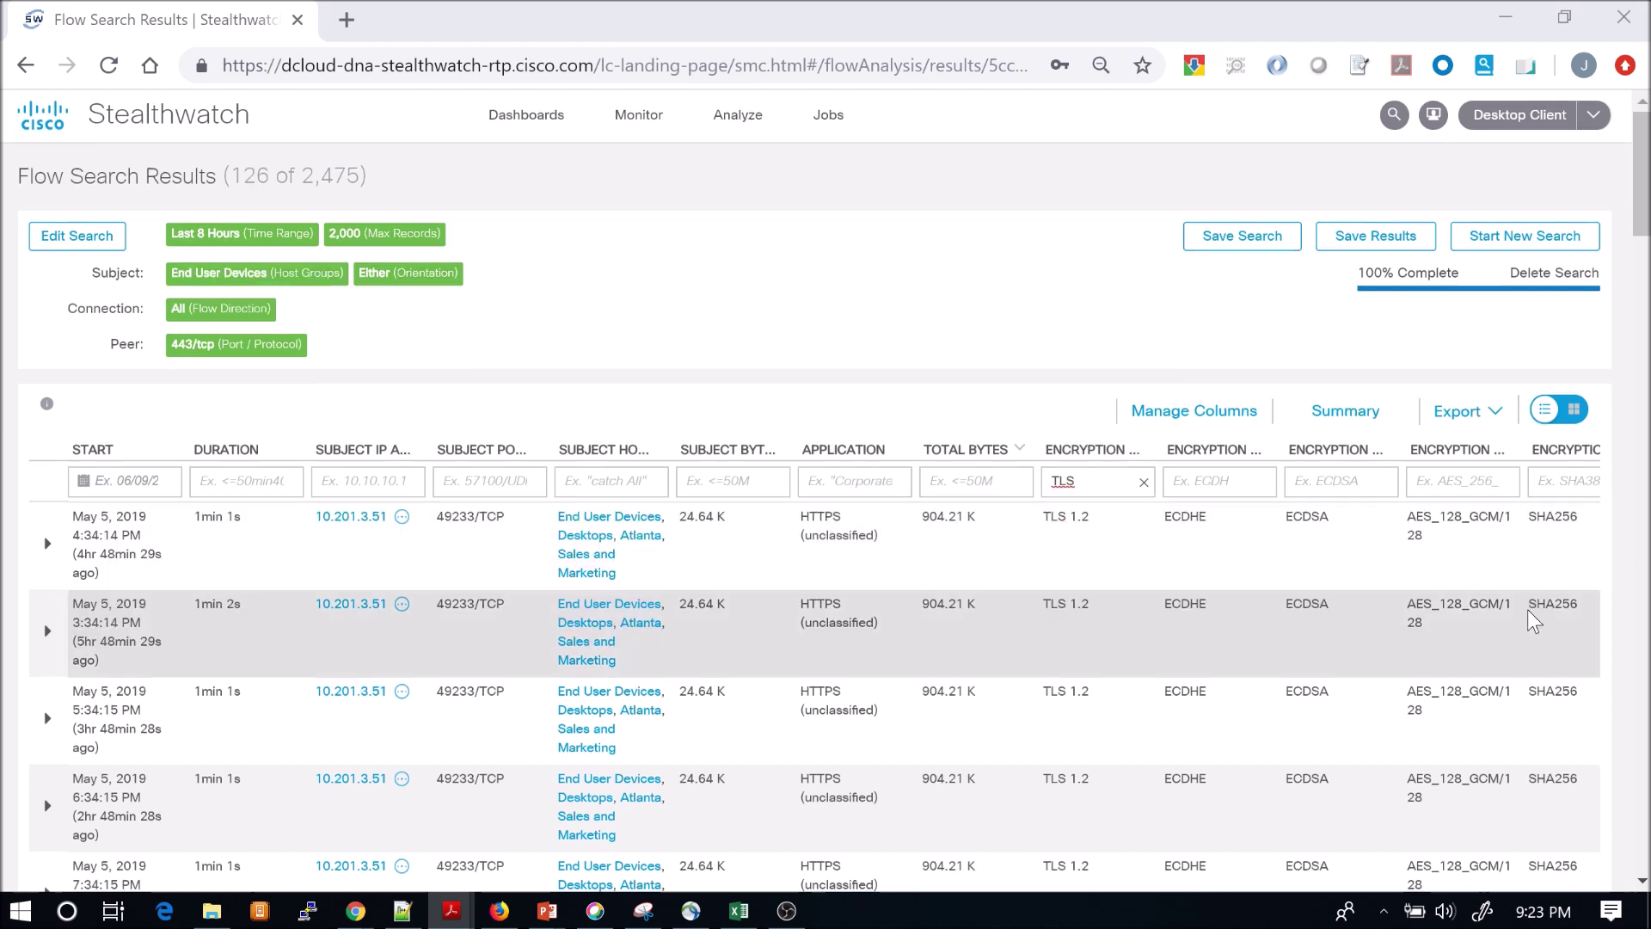
scroll(1533, 621, down, 8)
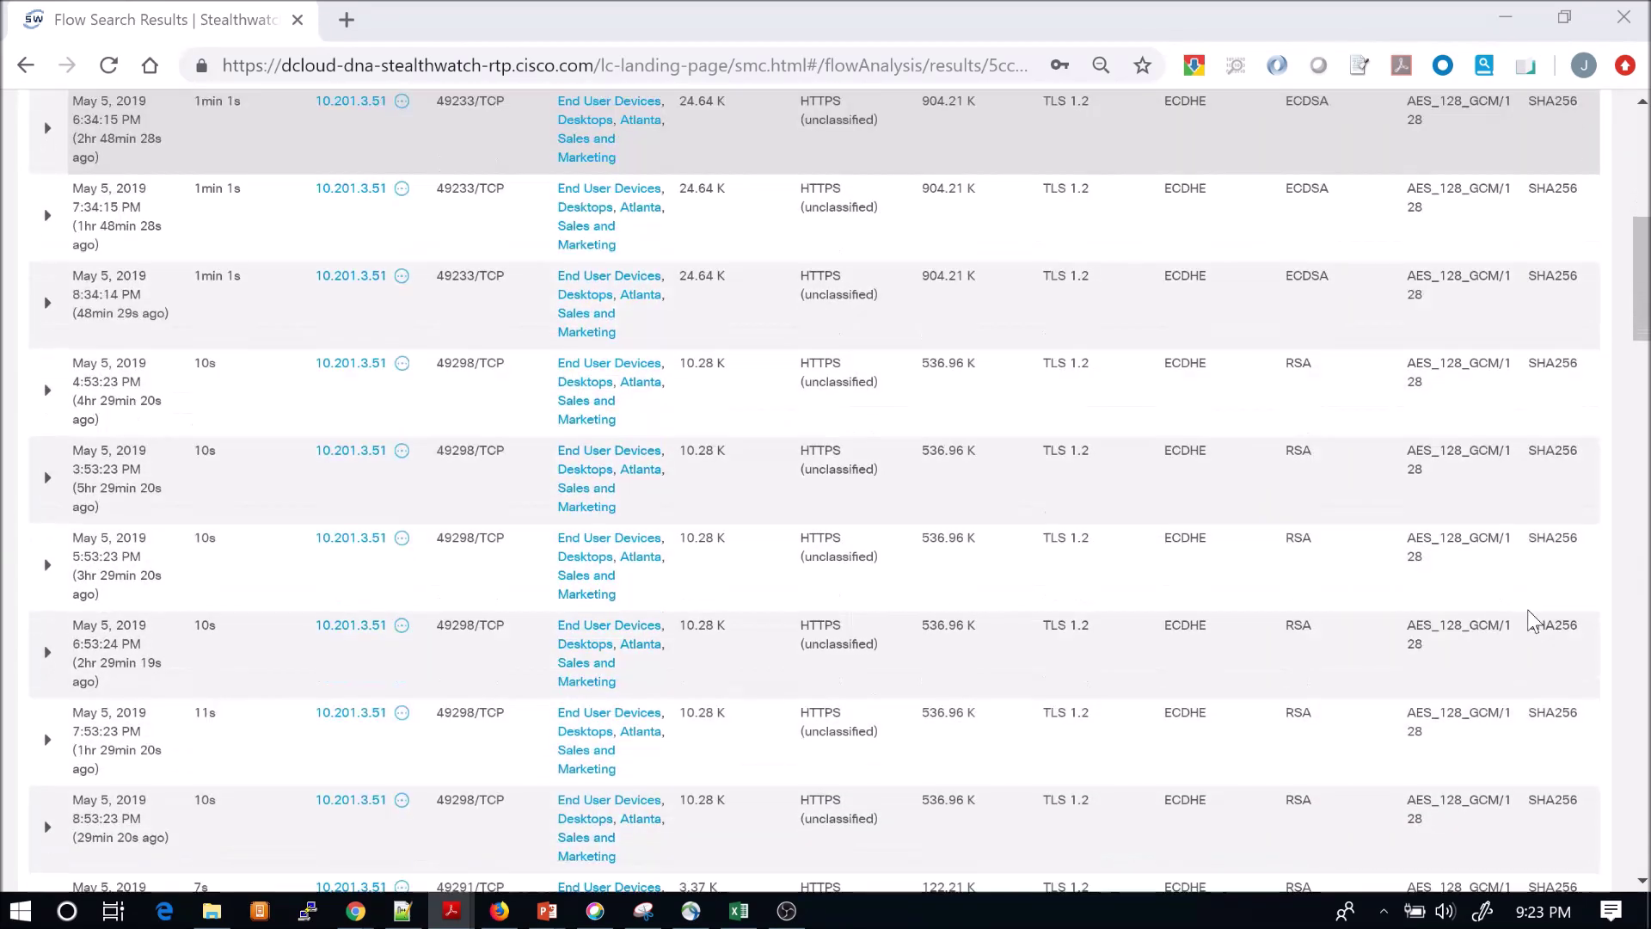
scroll(1533, 621, down, 5)
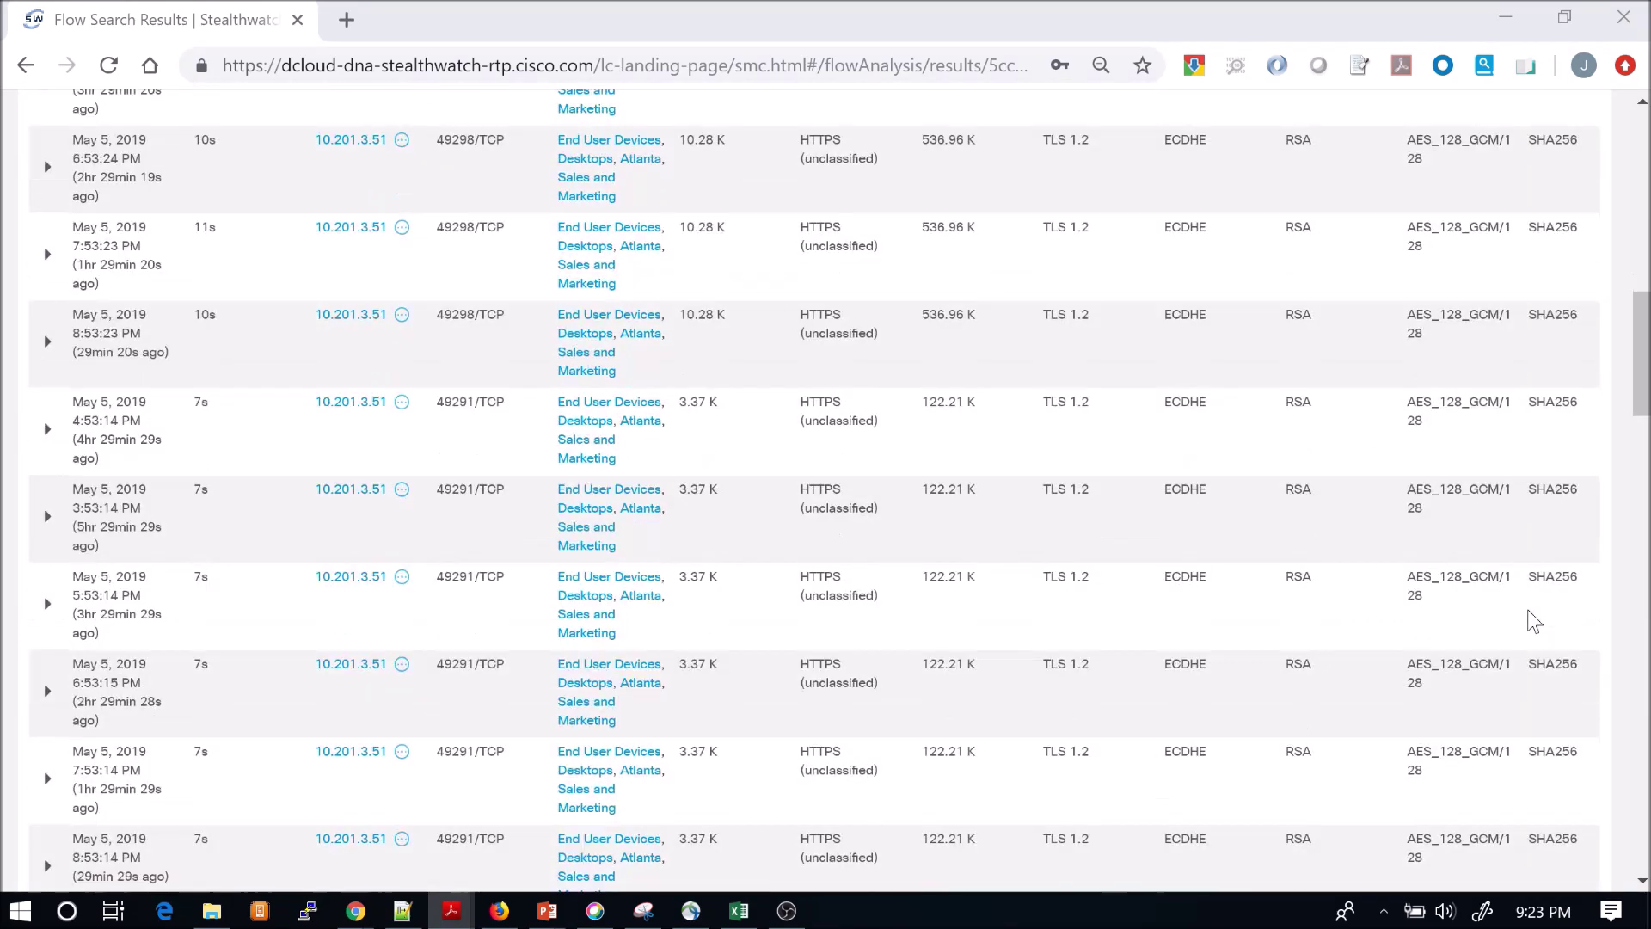
scroll(1534, 621, up, 15)
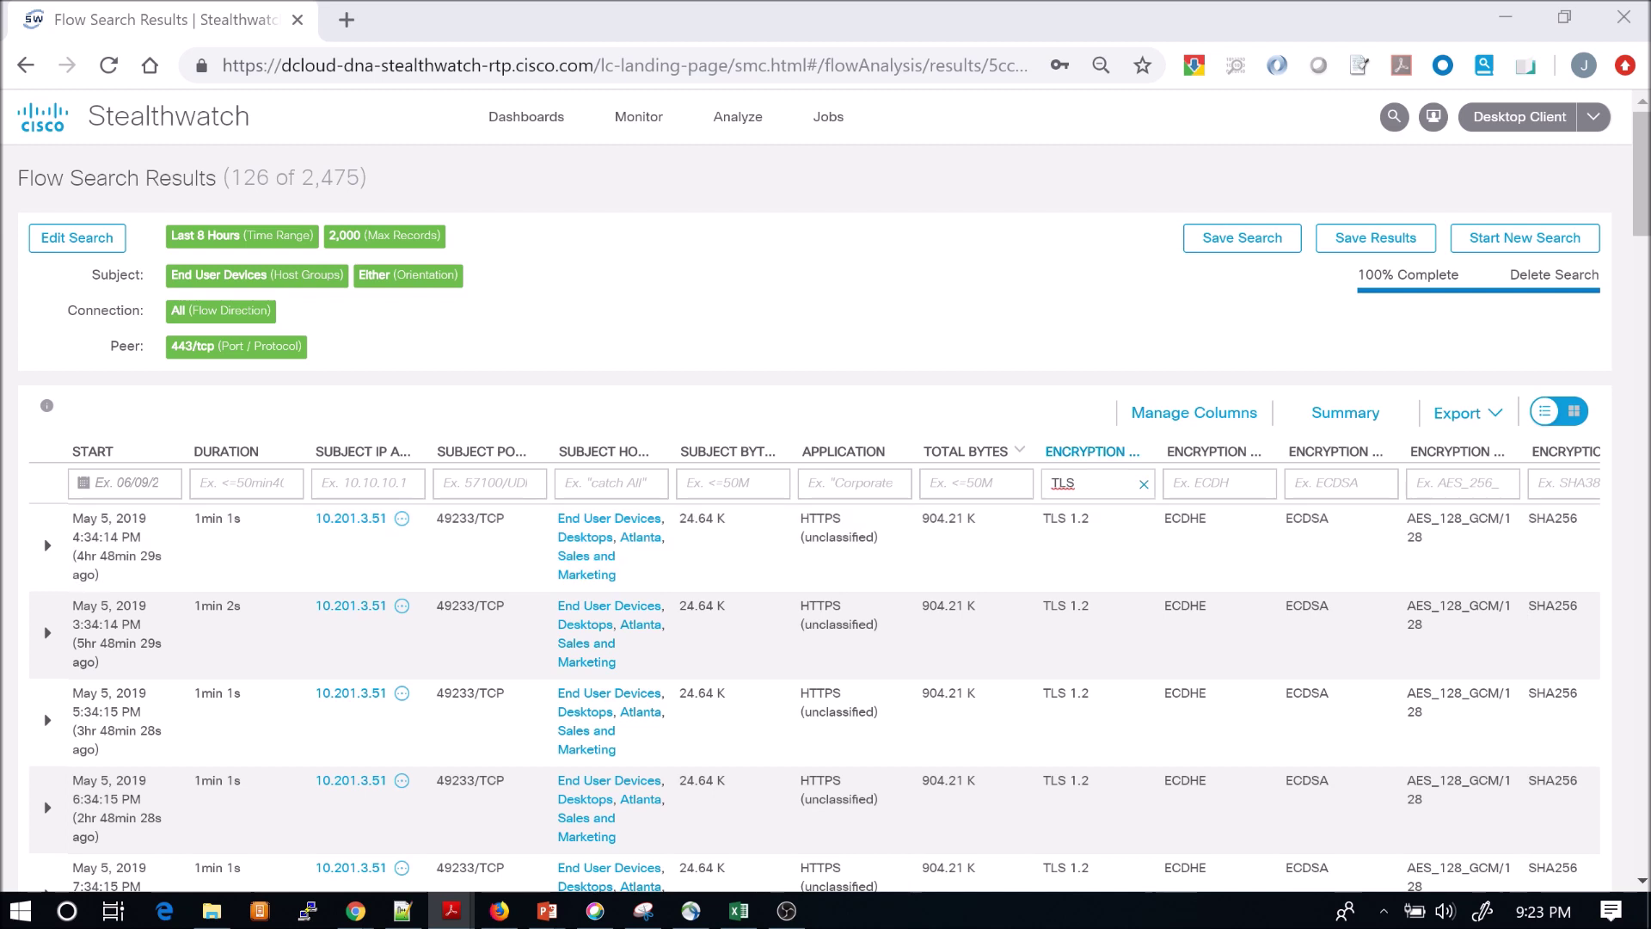
Replace the Encryption filter text with '1.0' to show the six TLS 1.0 flows.
double_click(1063, 483)
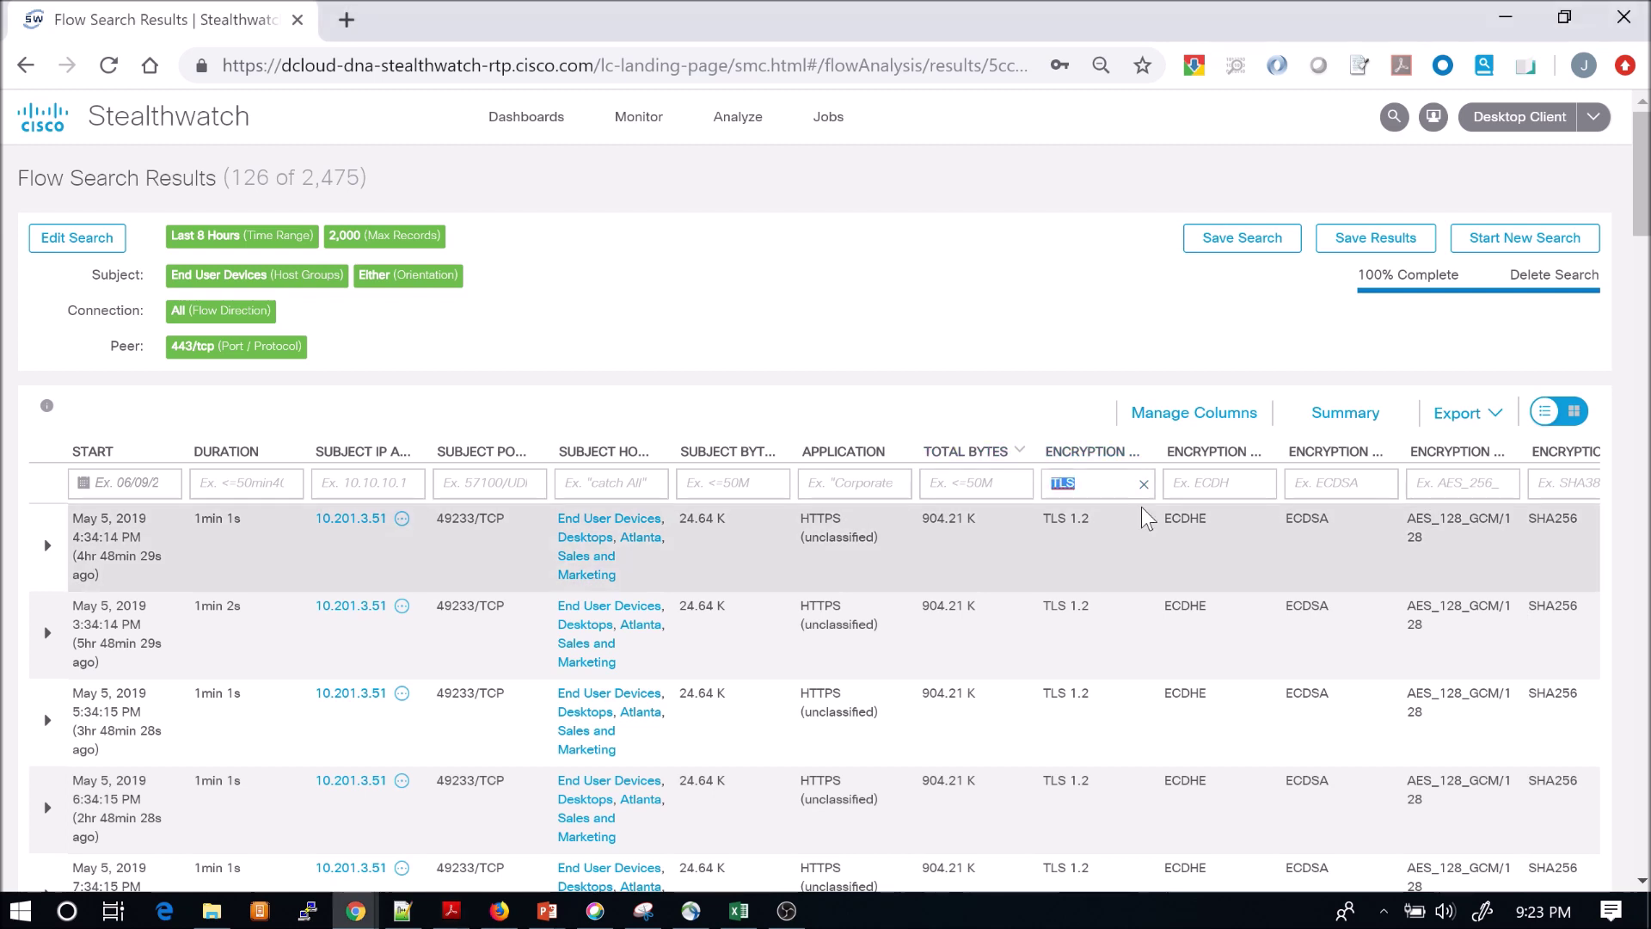
text(1.0)
key(alt+Tab)
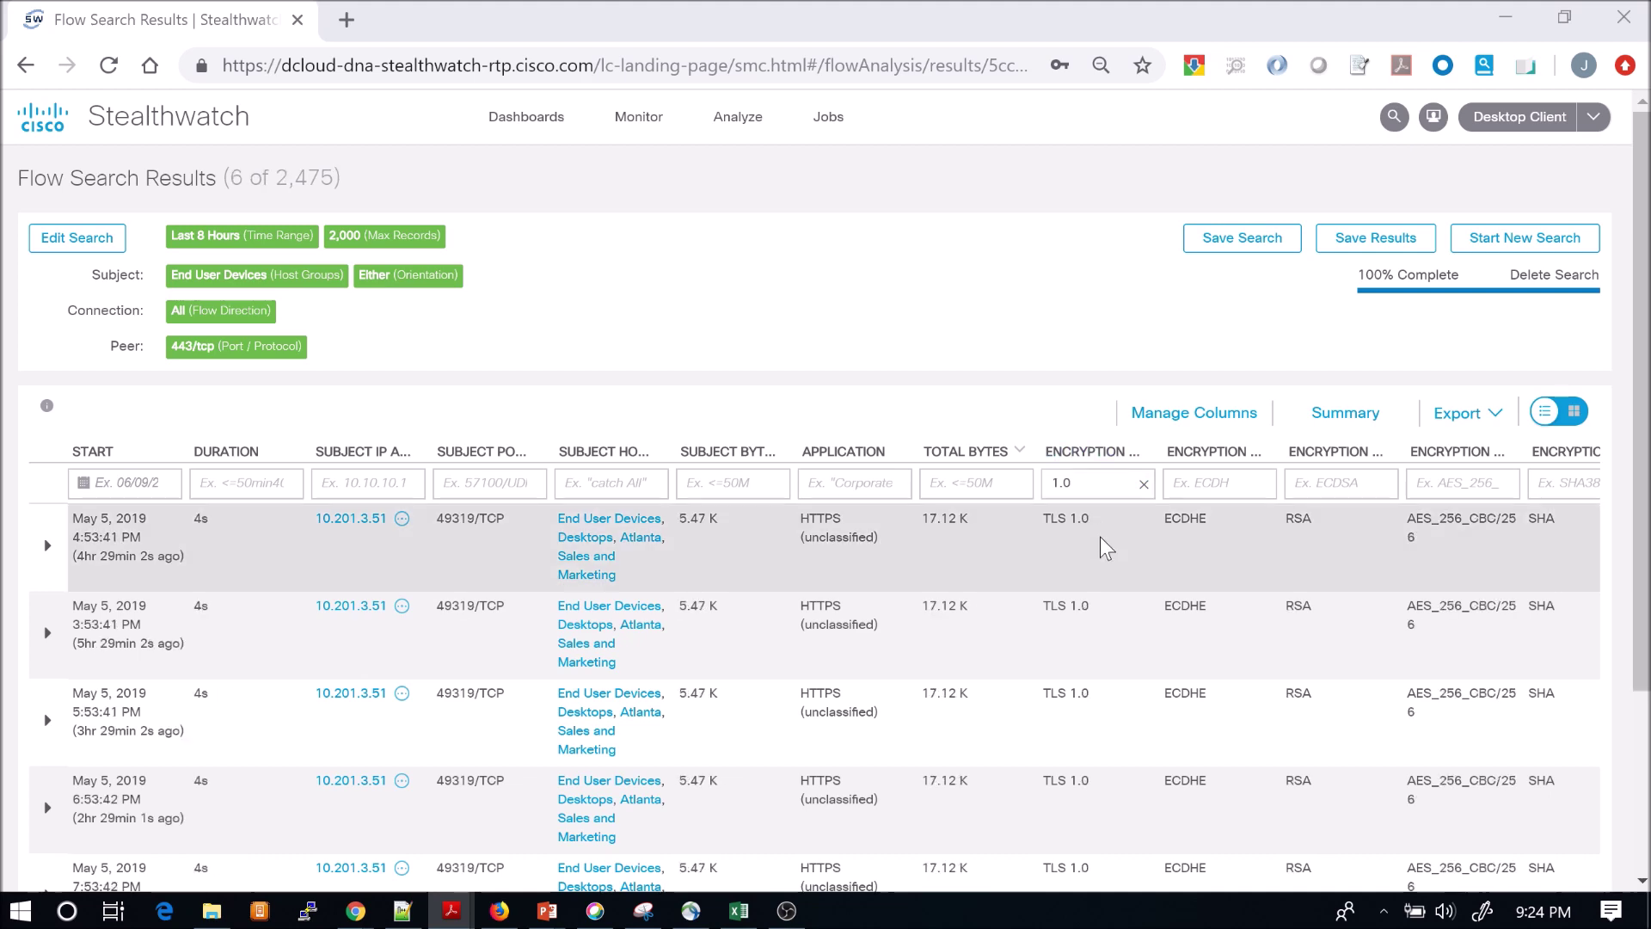
scroll(1085, 547, down, 3)
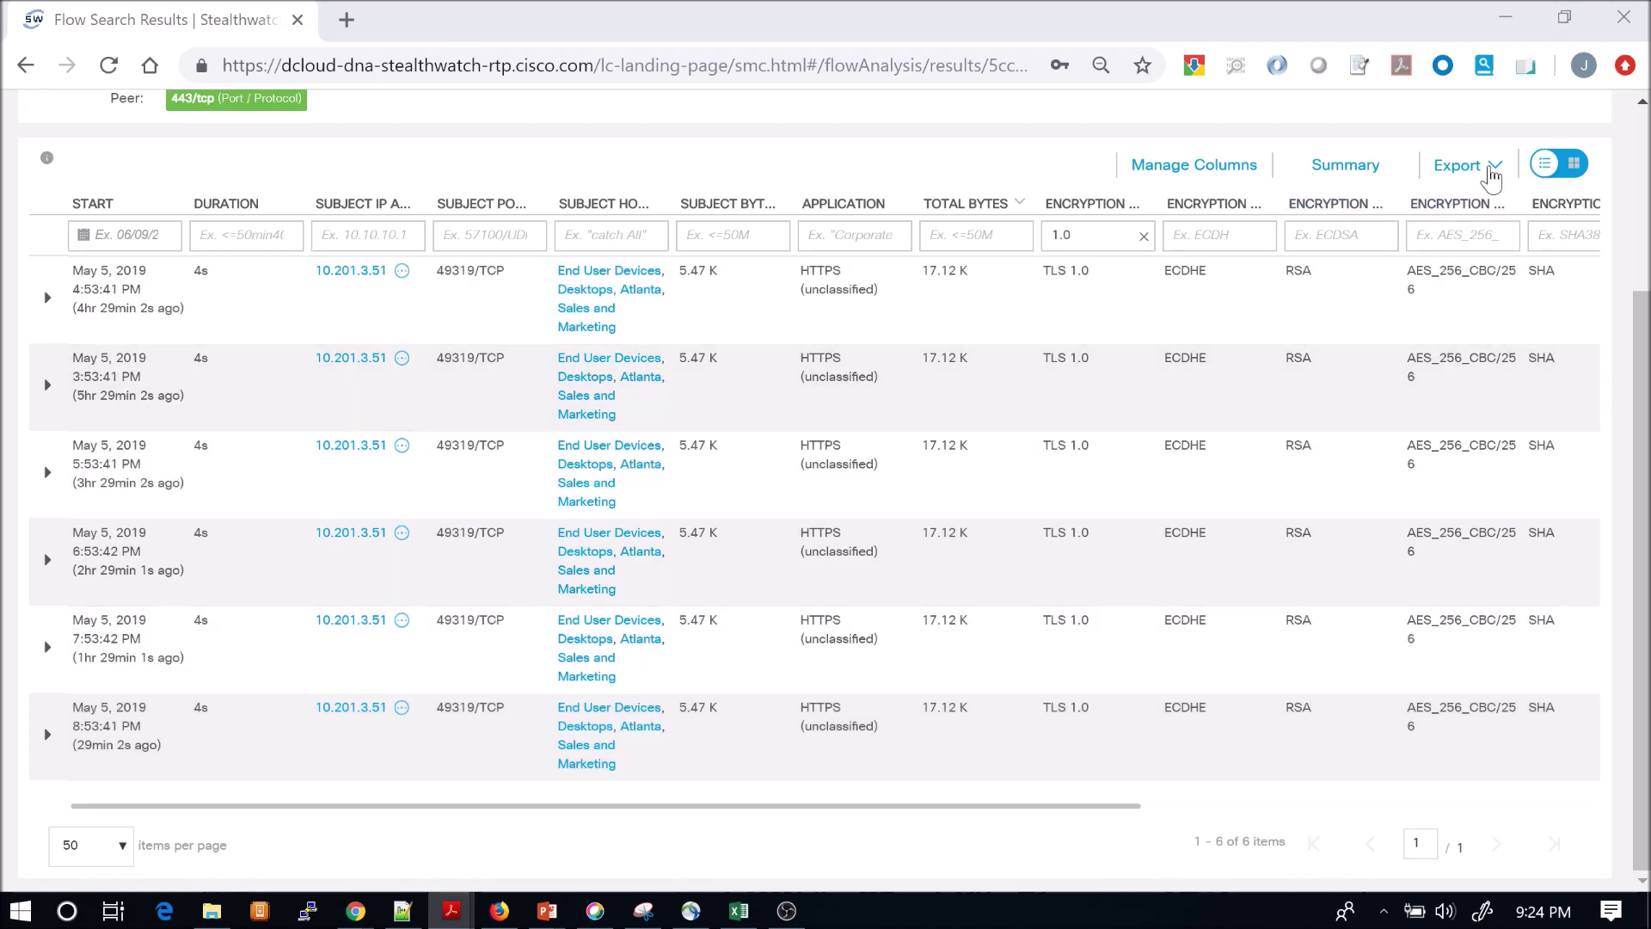
Export the six flows' visible columns as flowAnalysis-2019.05.05-09.24.19.csv.
click(1493, 164)
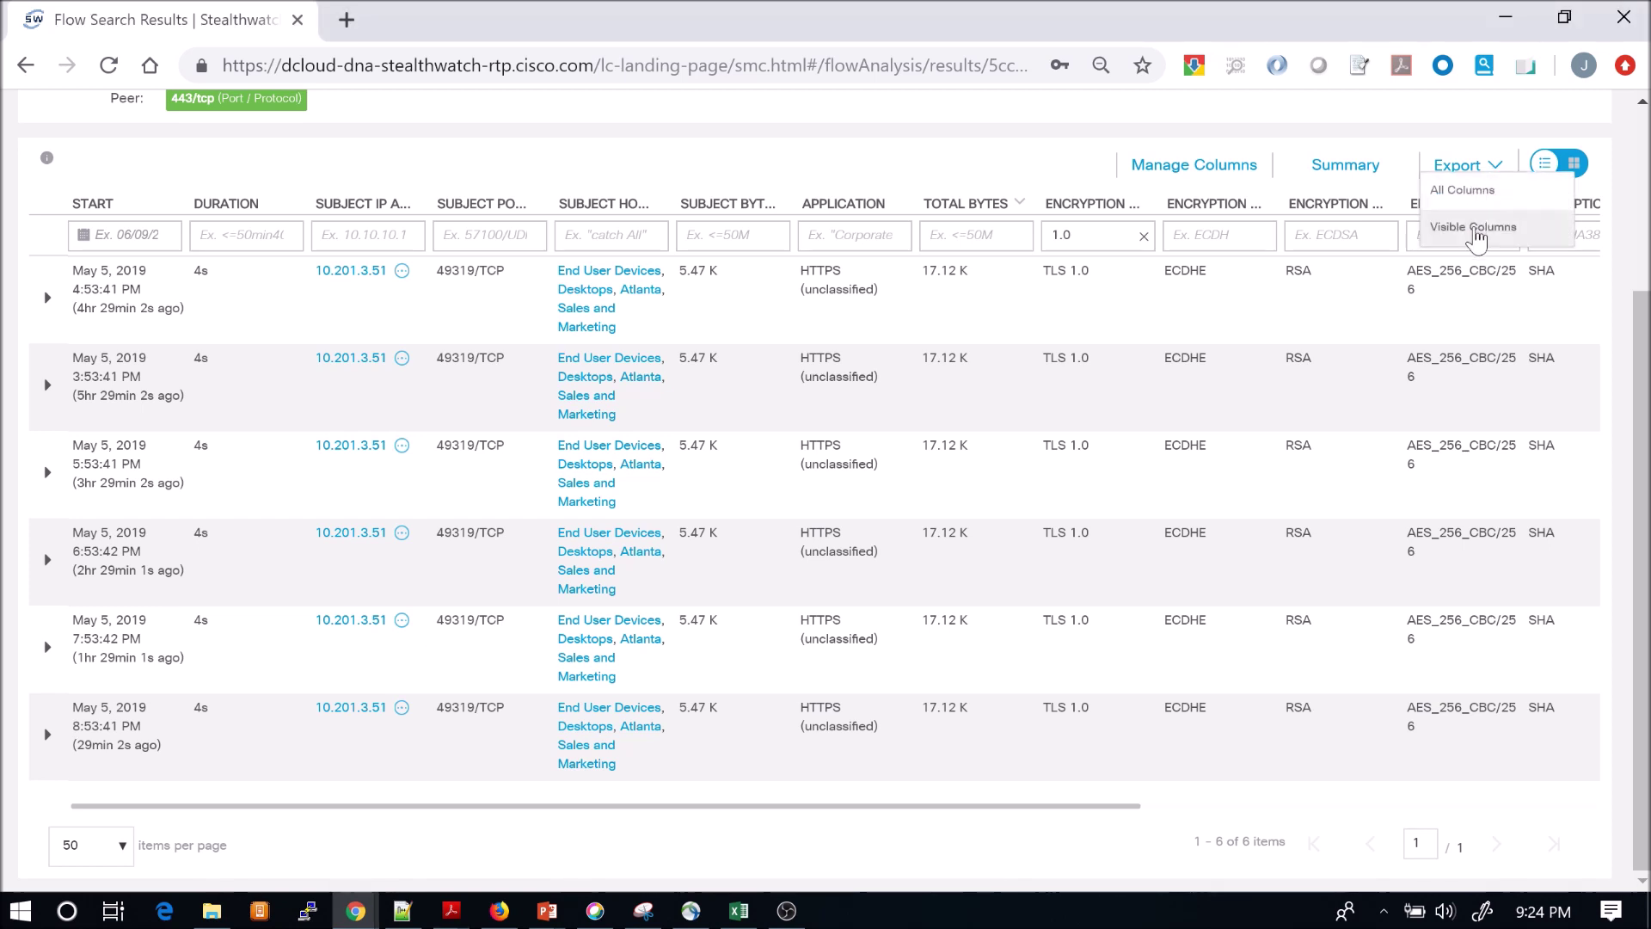
click(1473, 226)
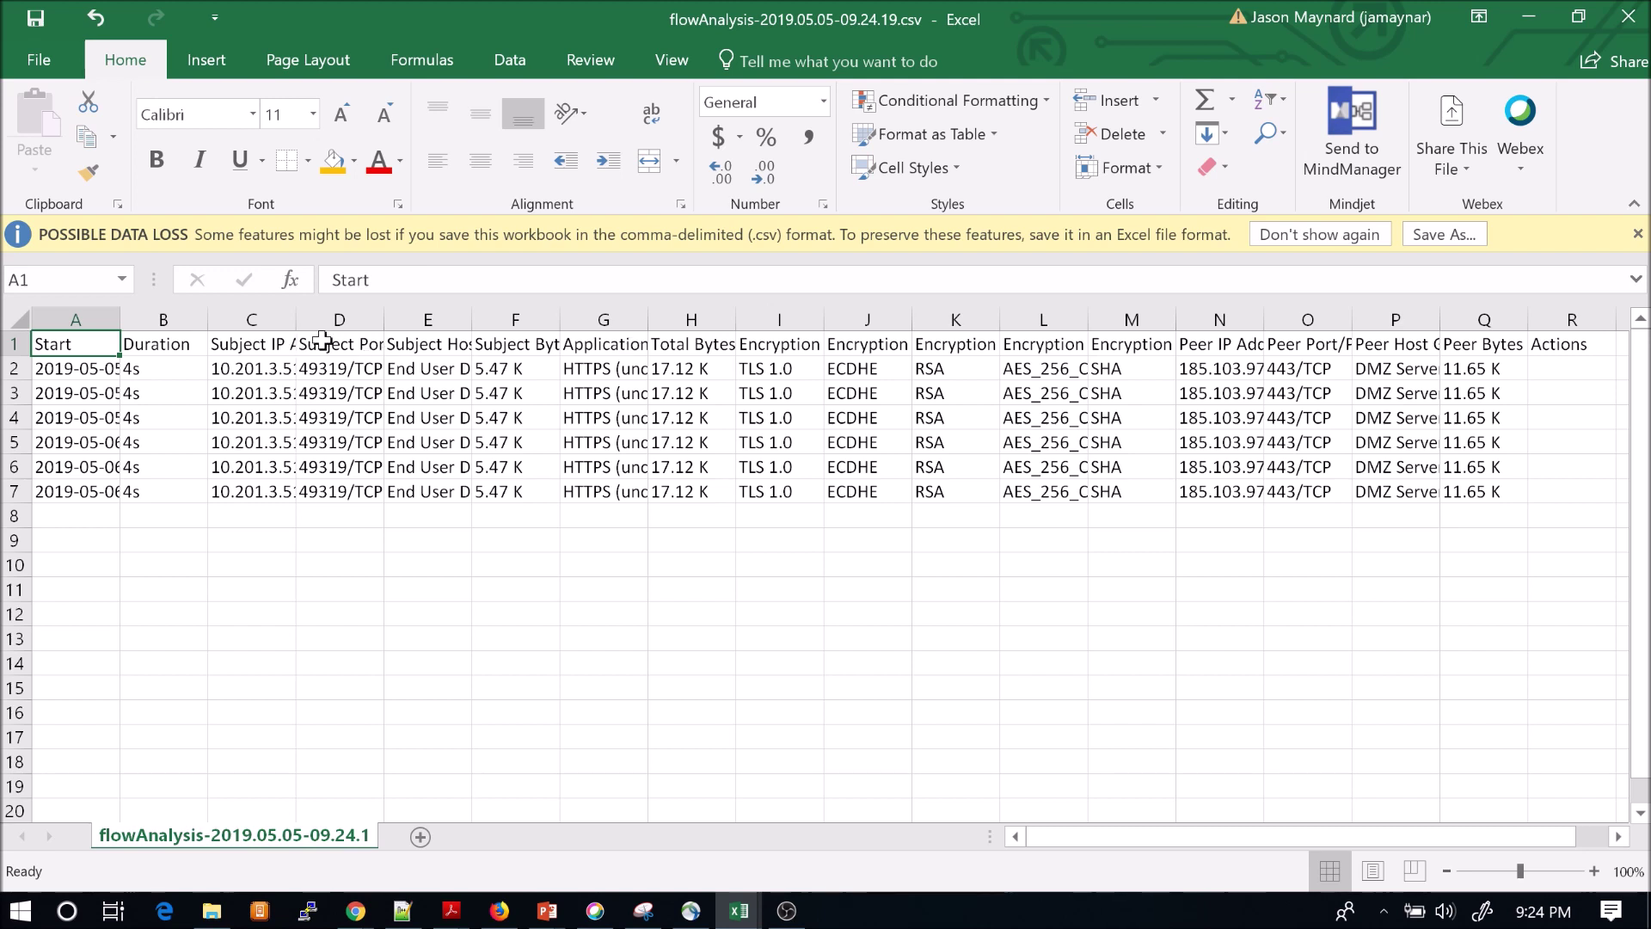
Auto-fit columns C and N, then fill Peer IP Address cells N1:N7 orange.
double_click(295, 317)
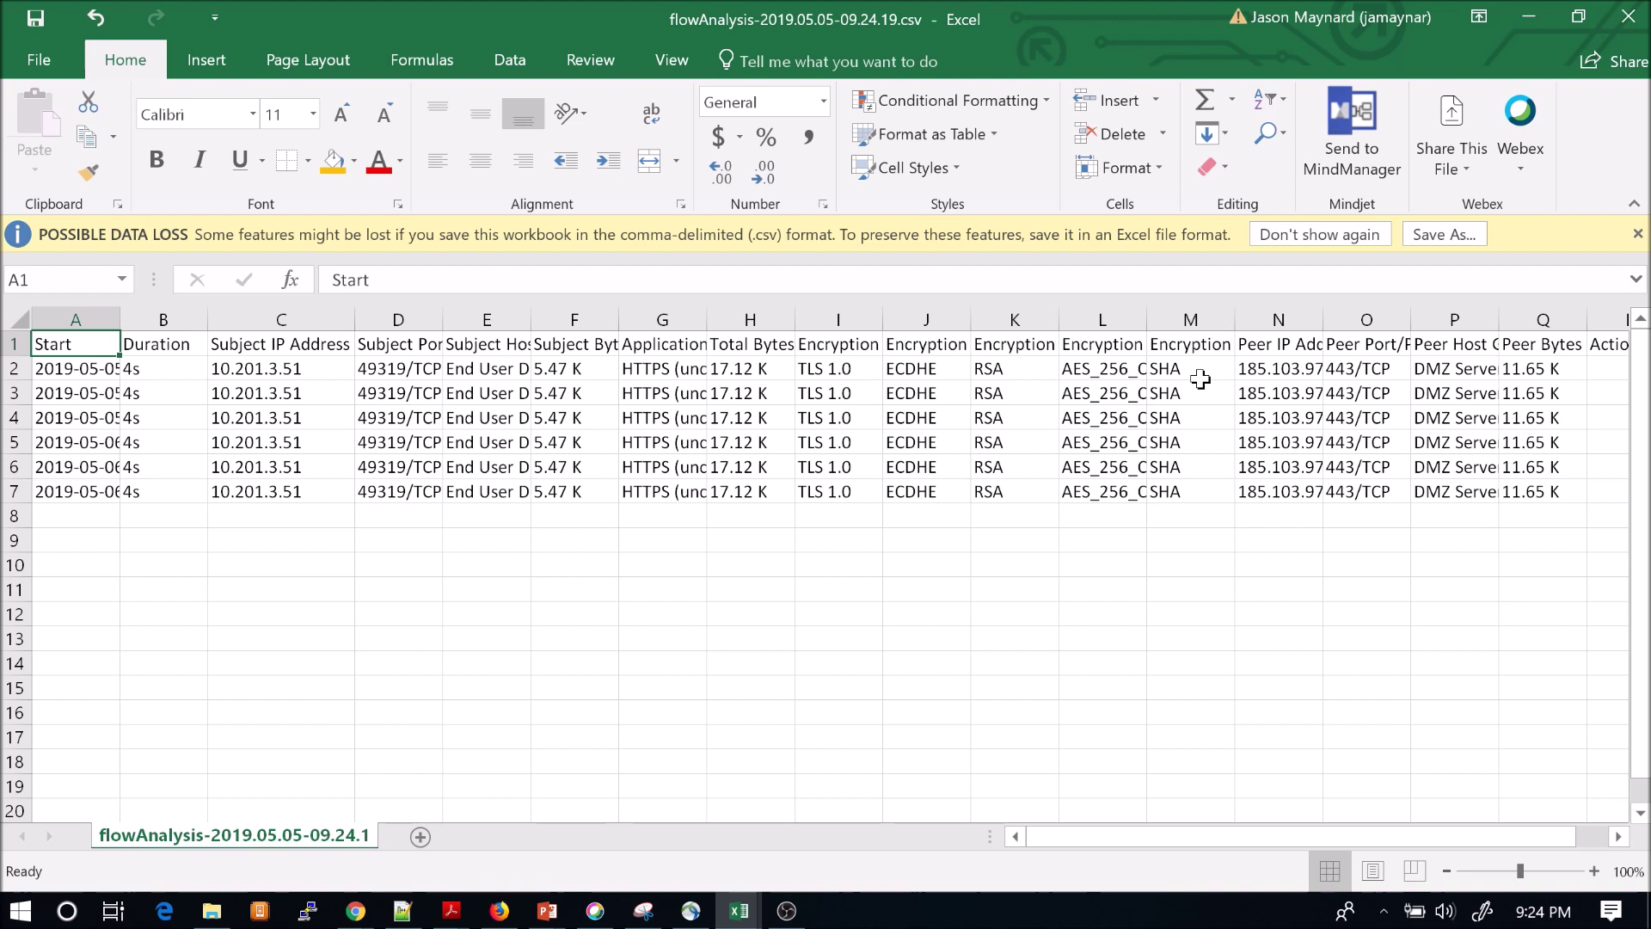
double_click(1322, 319)
click(1323, 317)
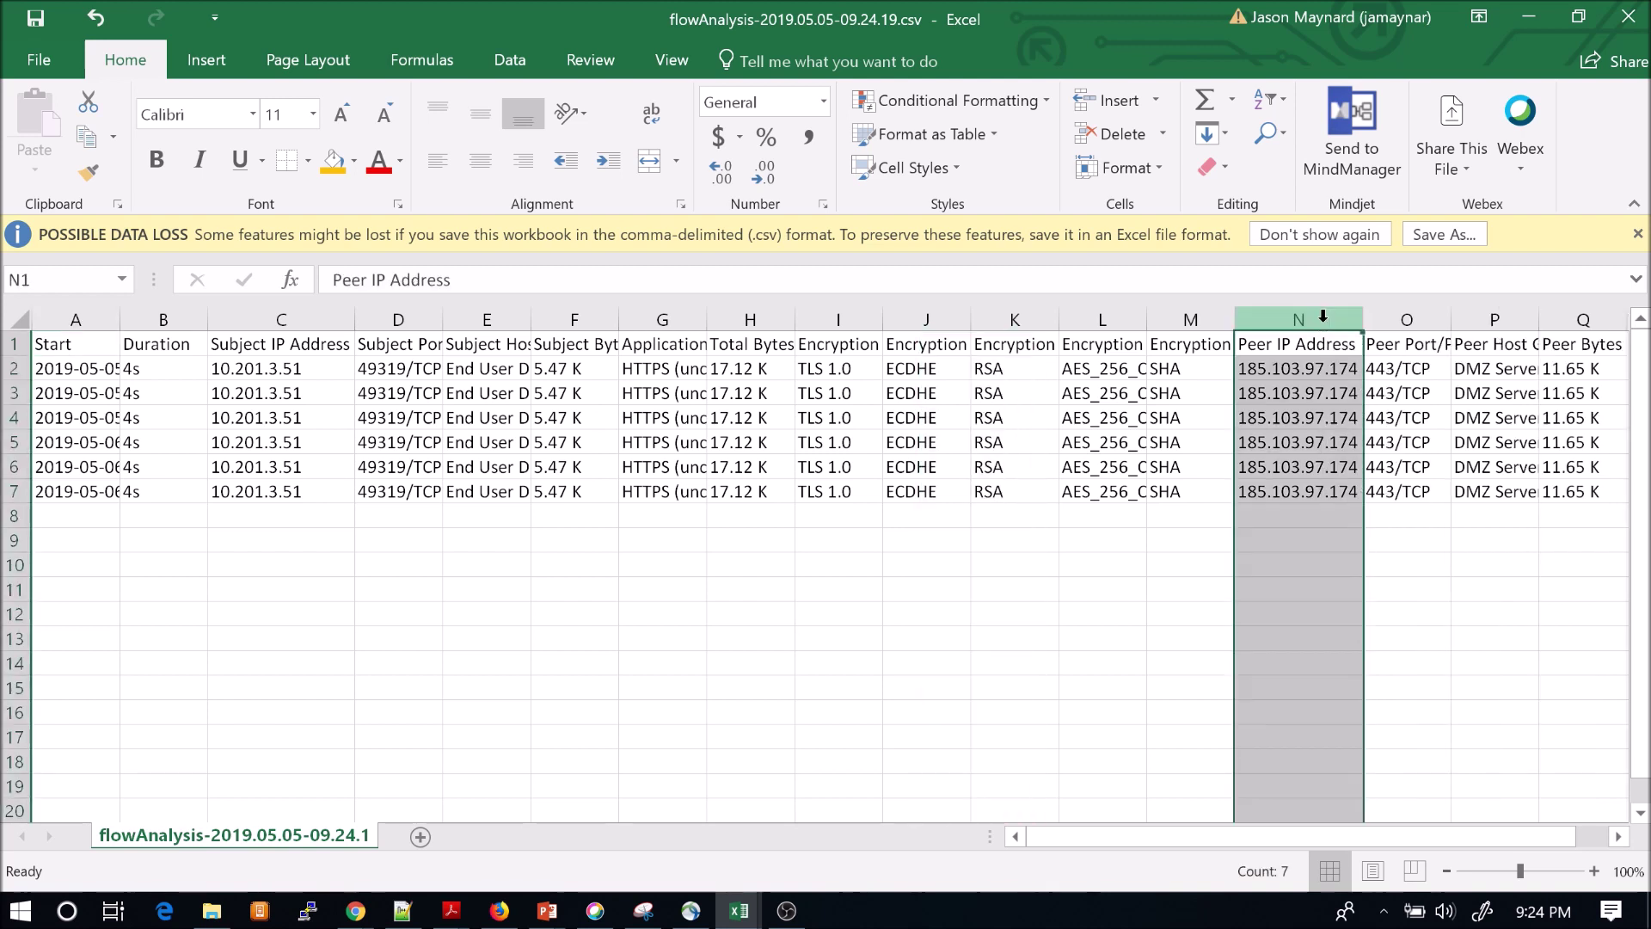
drag(1307, 344, 1305, 496)
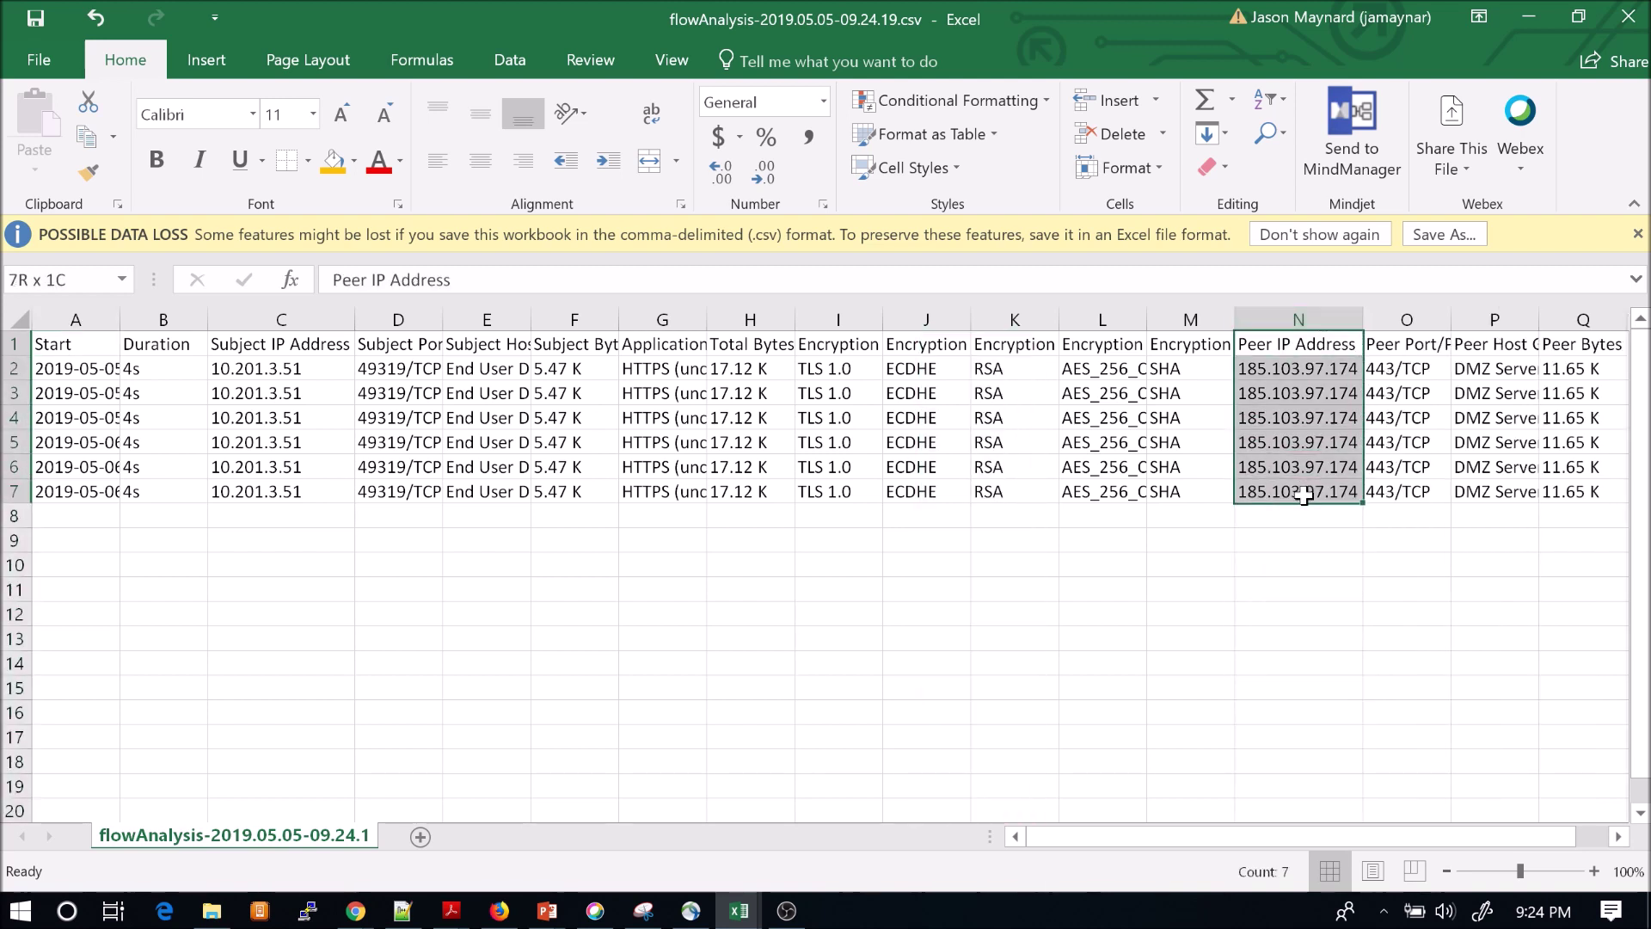
click(332, 172)
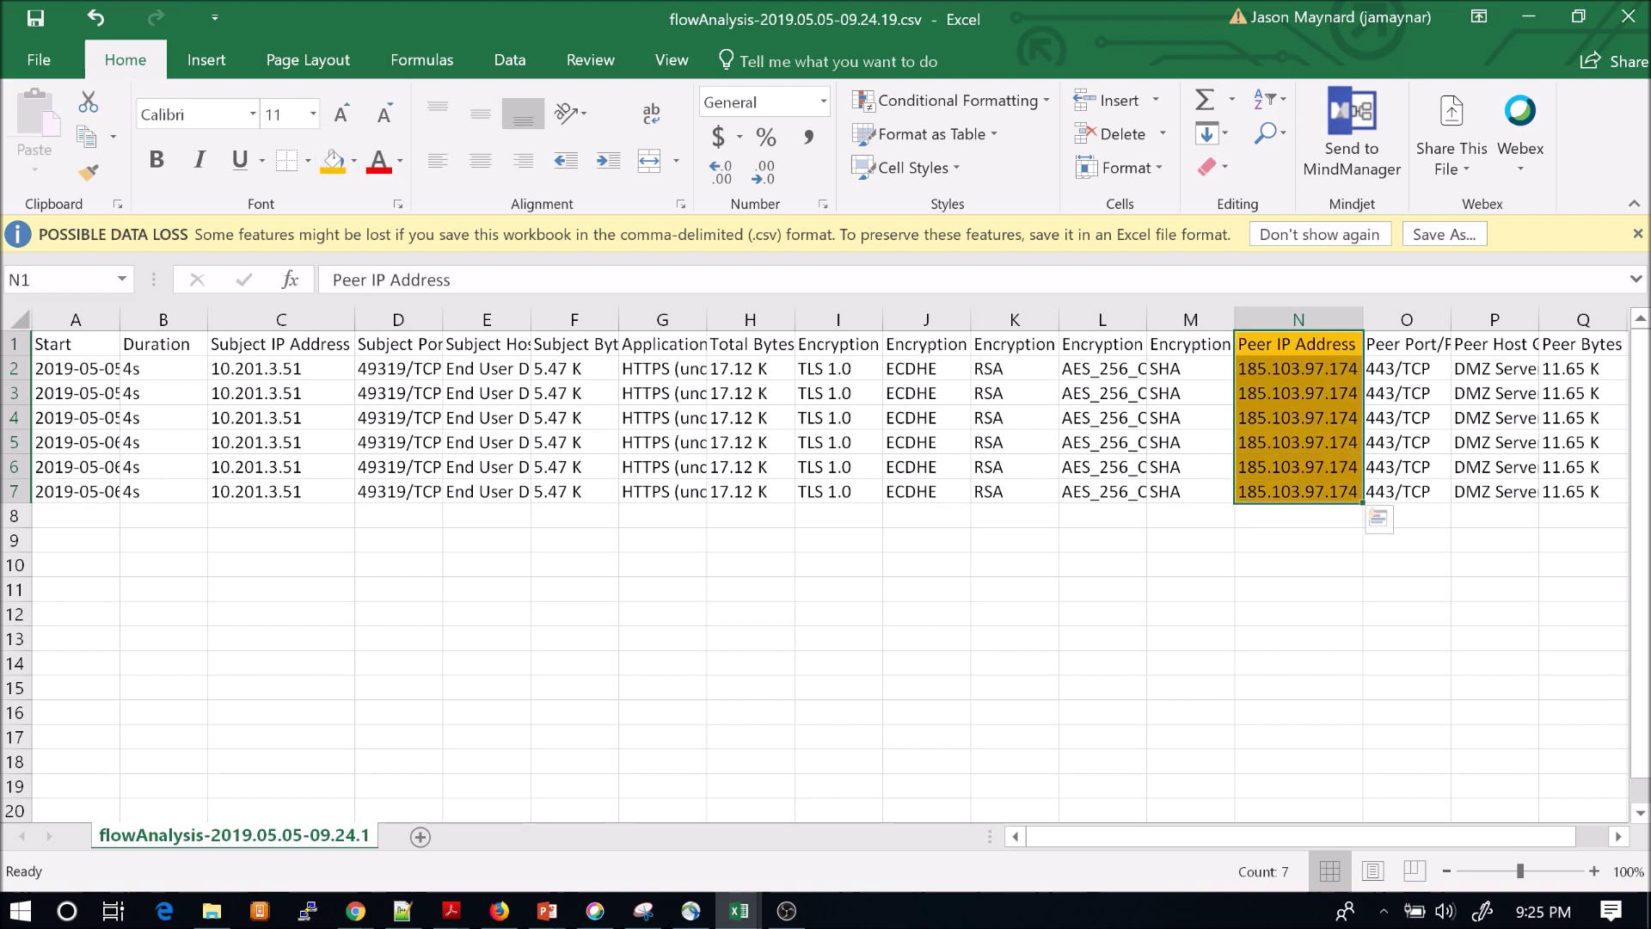
Auto-fit column P and fill the TLS version cells I1:I7 red.
double_click(1539, 311)
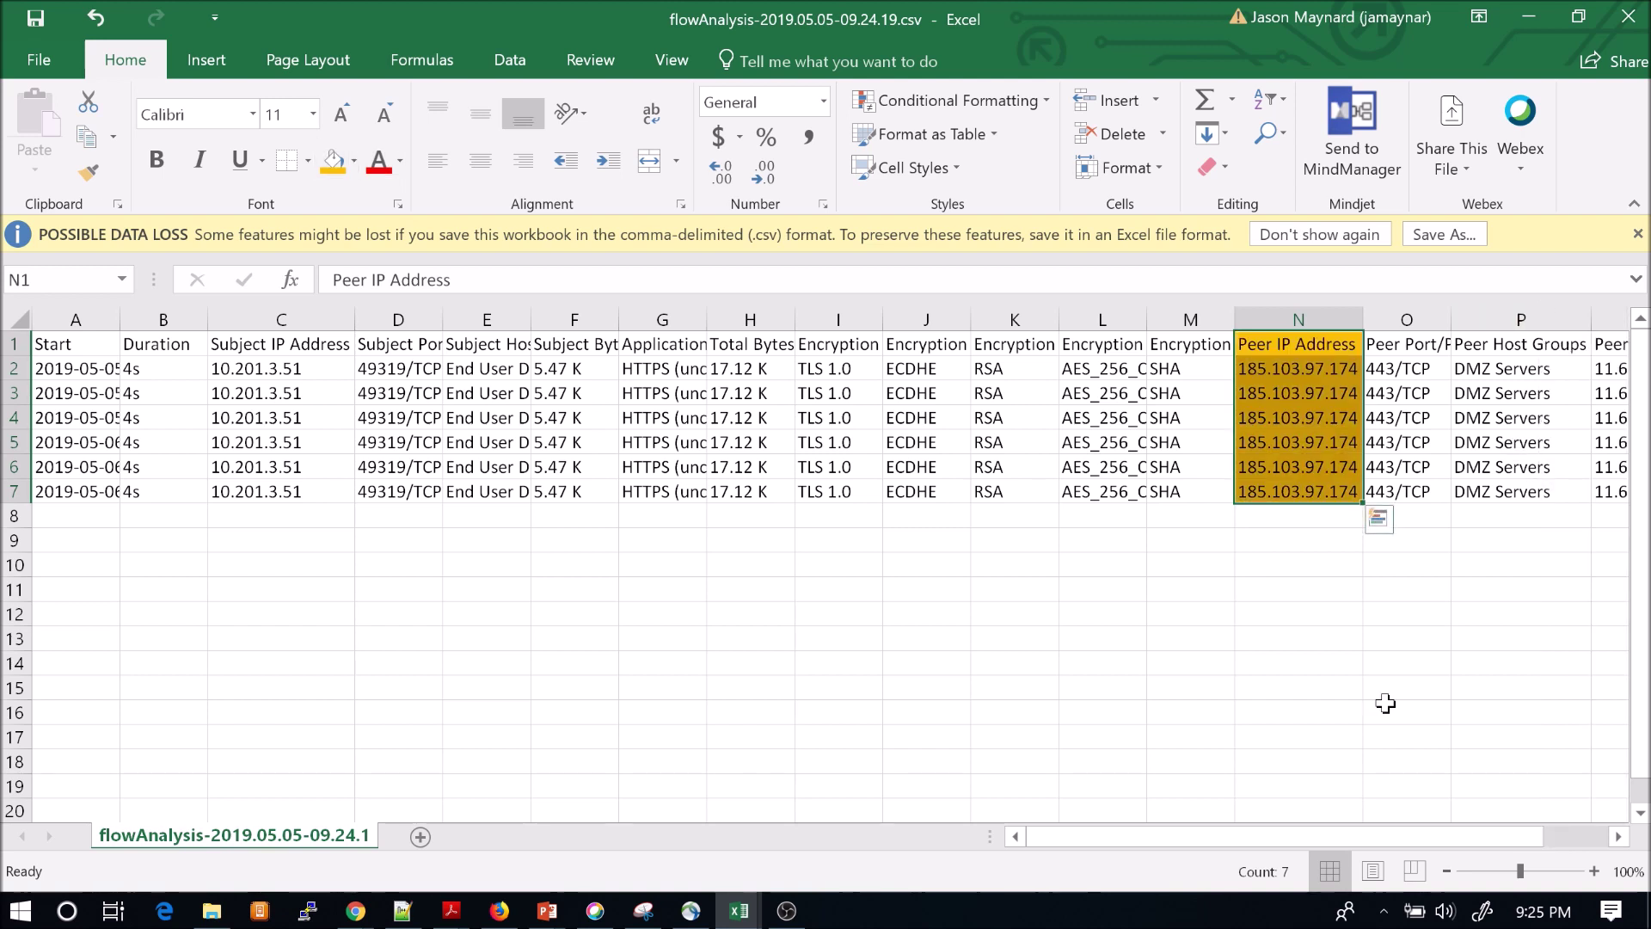
drag(1364, 837, 1399, 838)
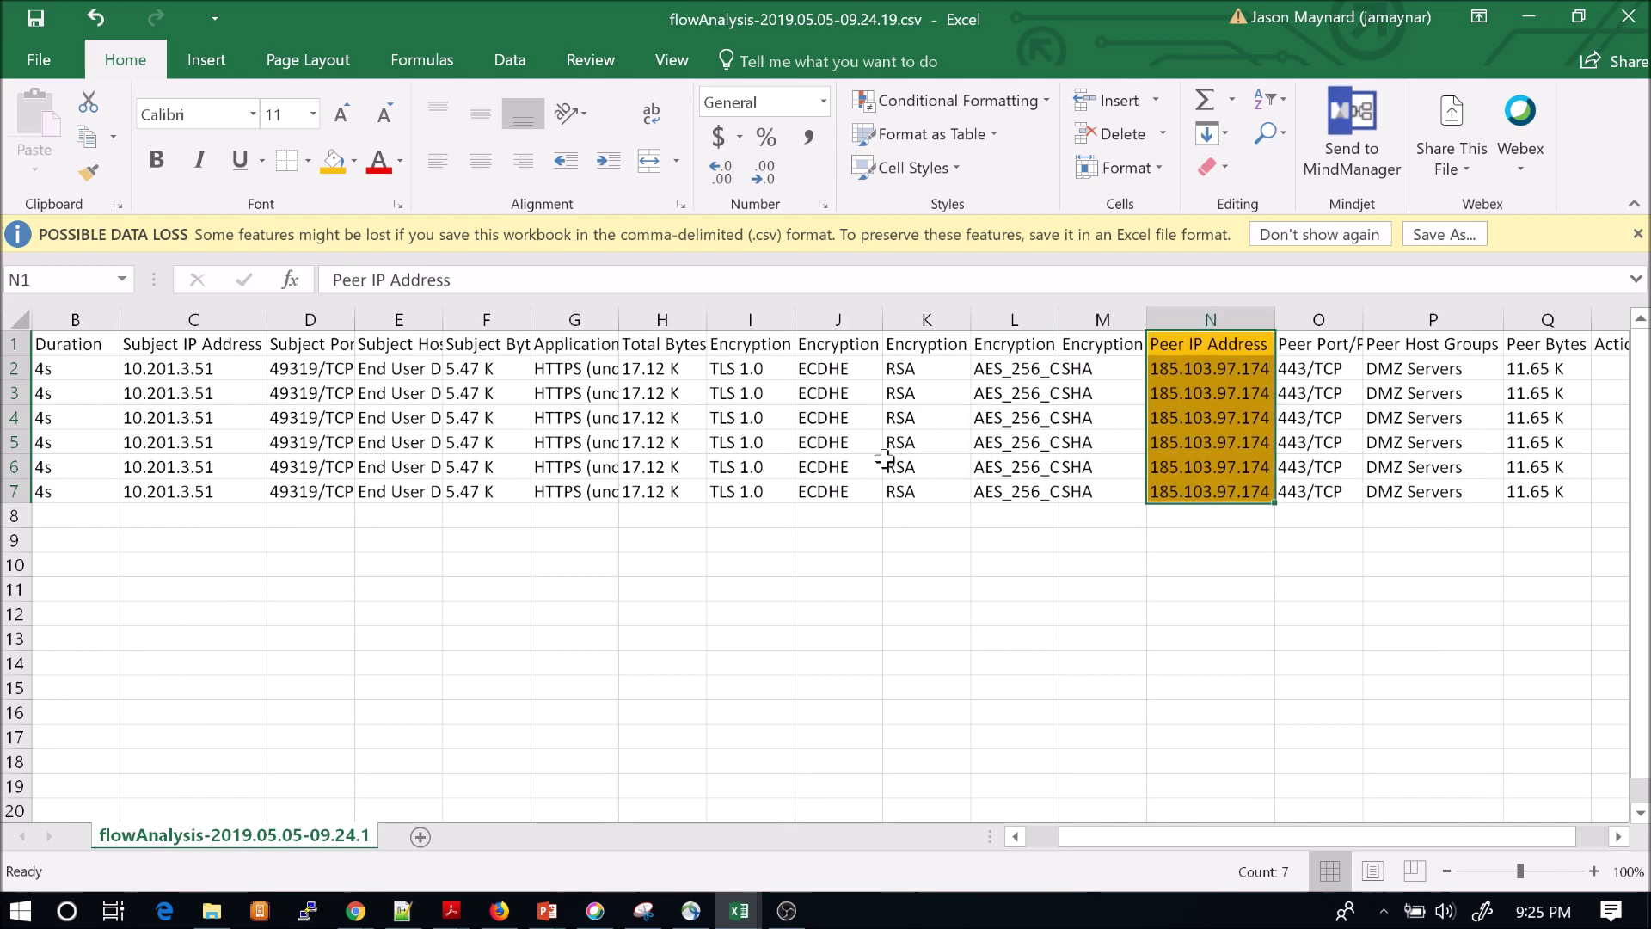
drag(752, 344, 753, 491)
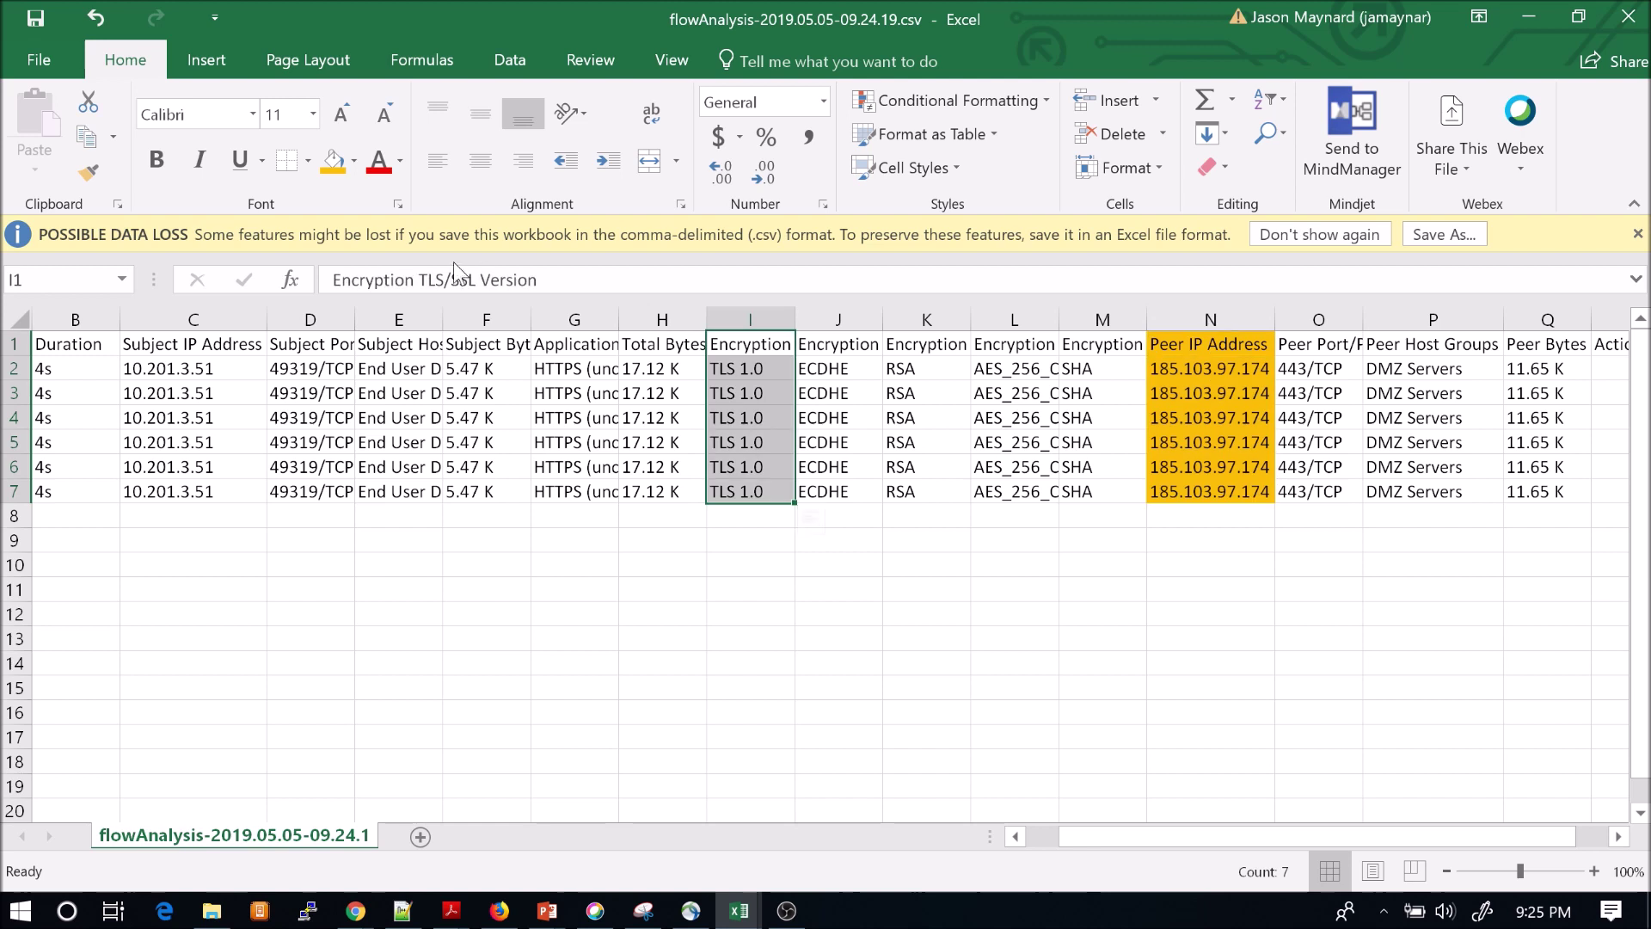
click(353, 160)
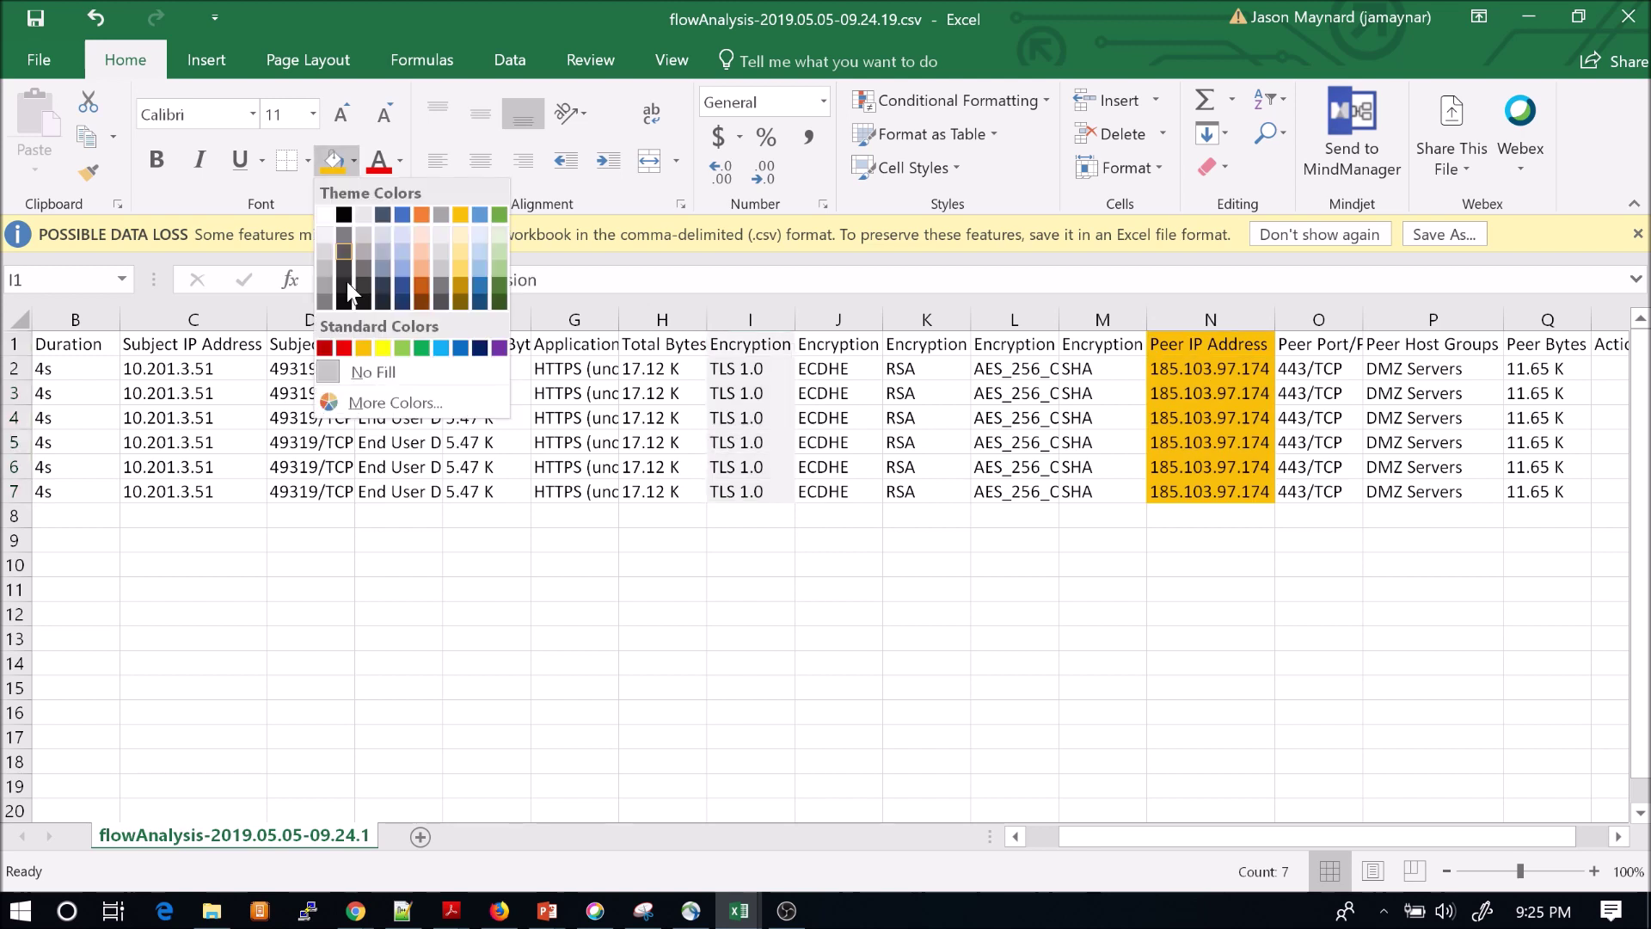
click(344, 348)
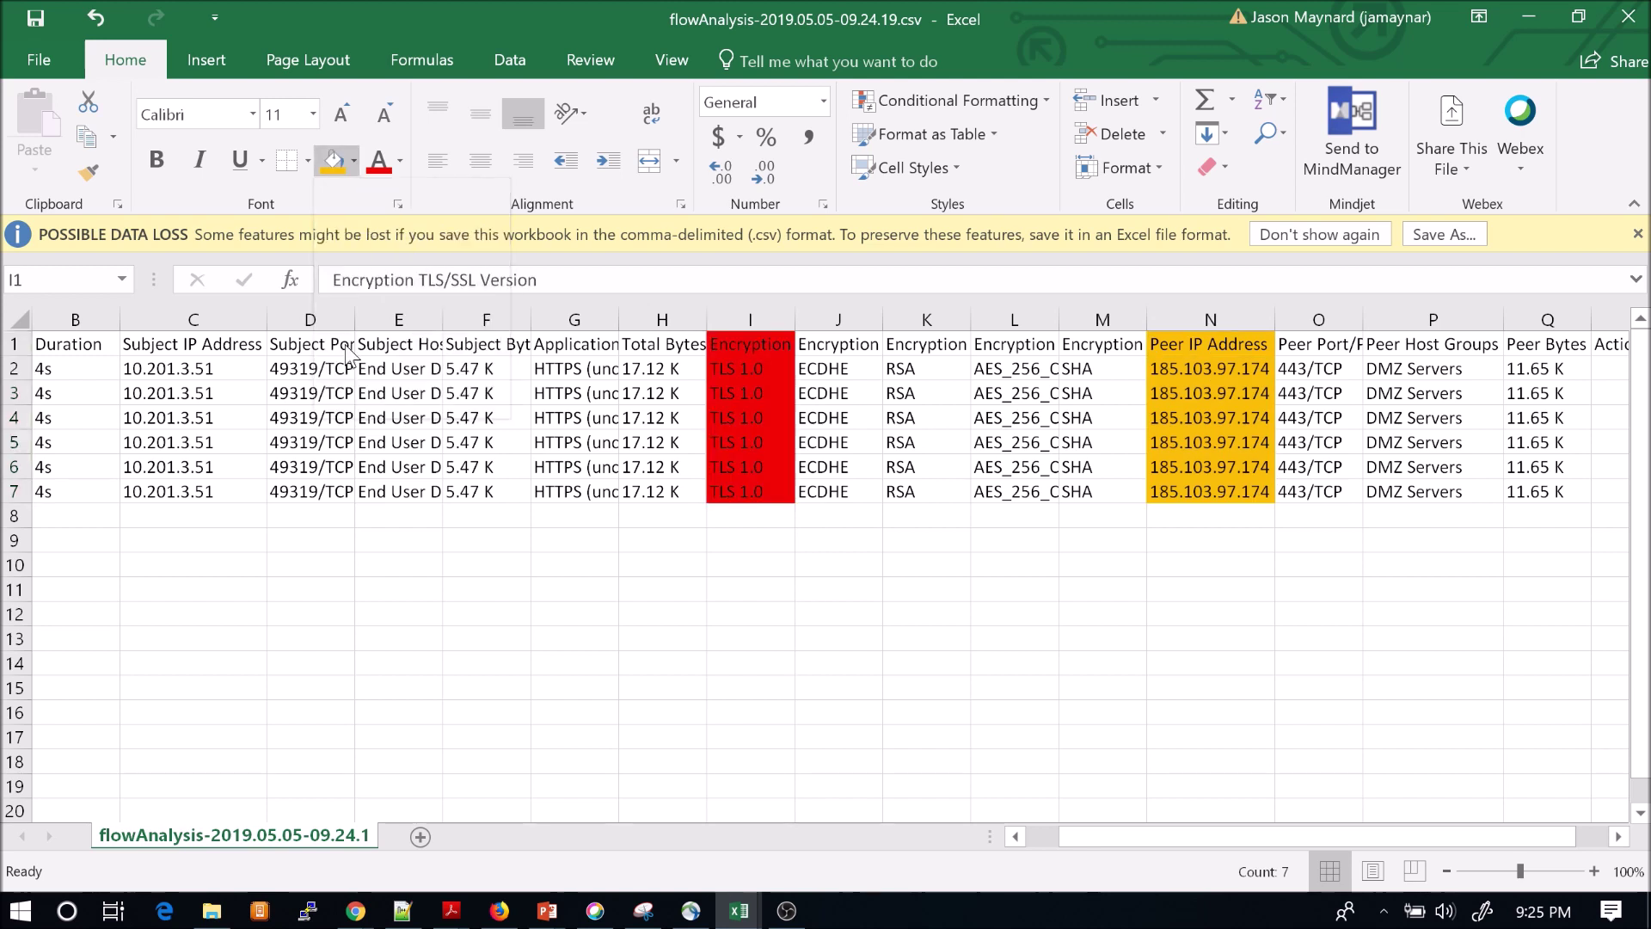
click(739, 606)
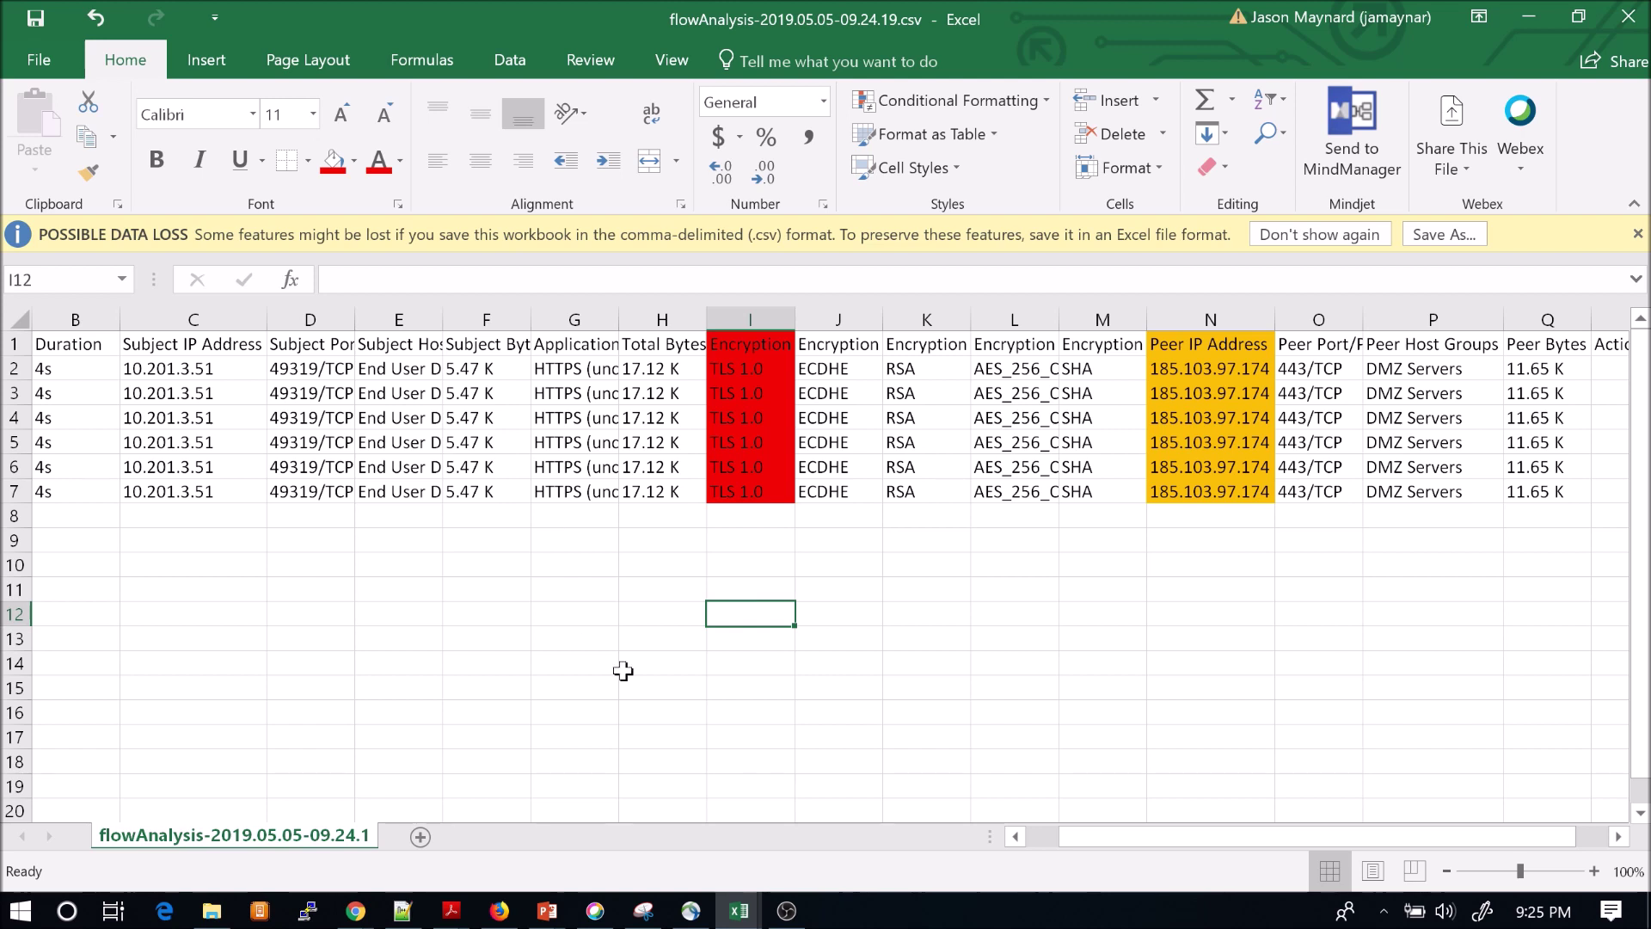
click(1016, 836)
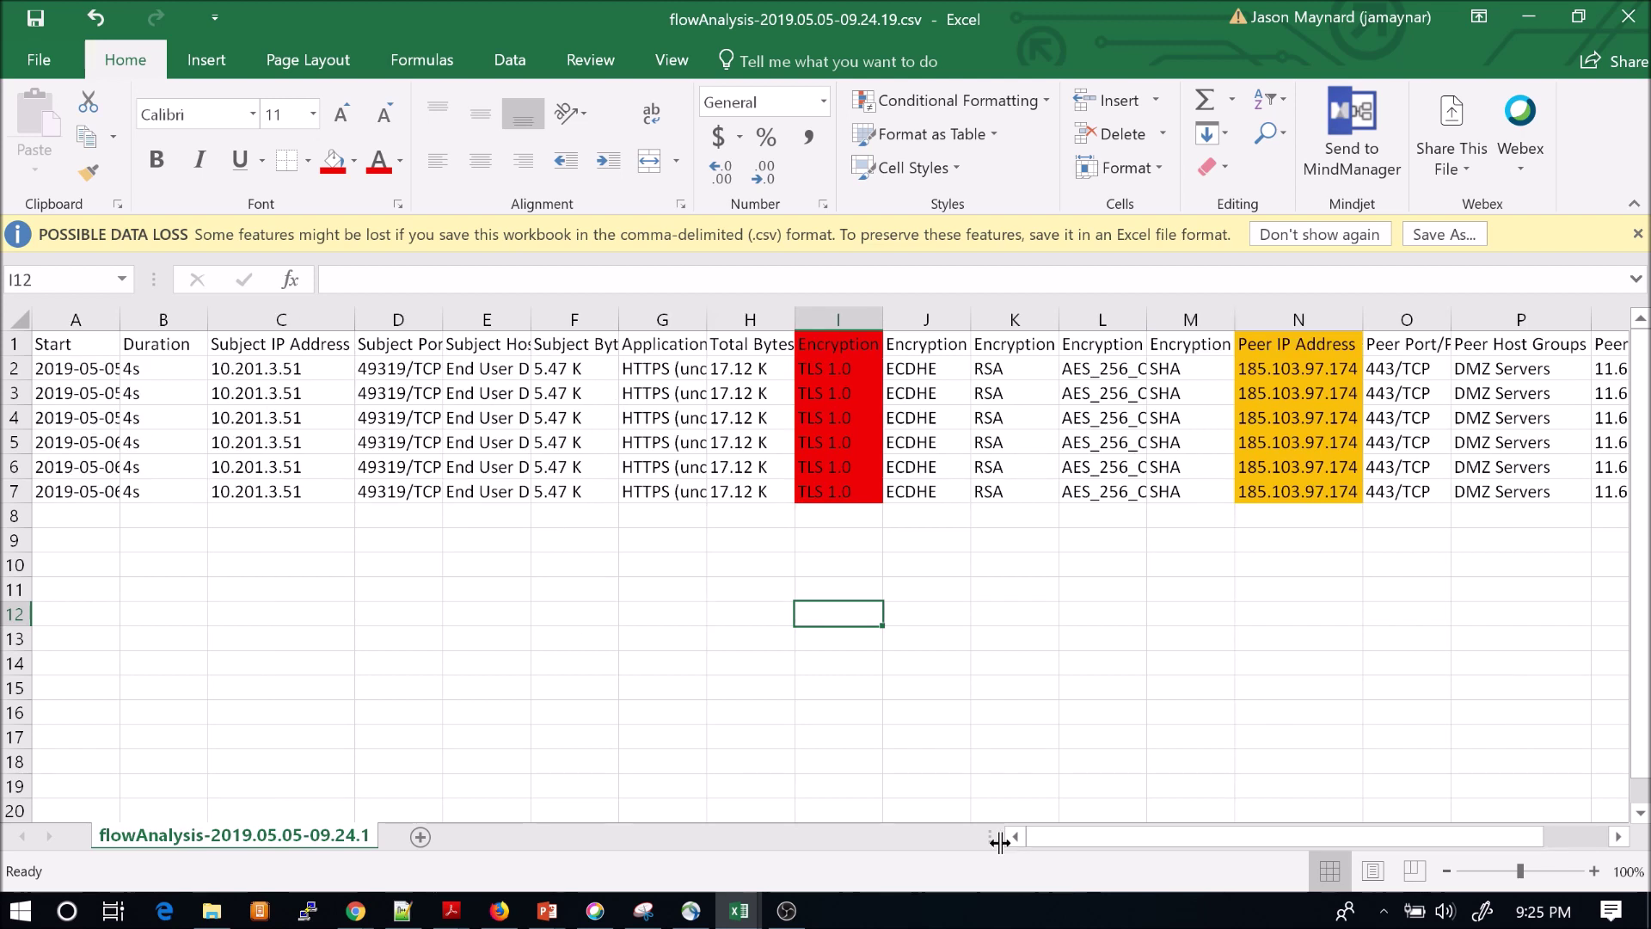